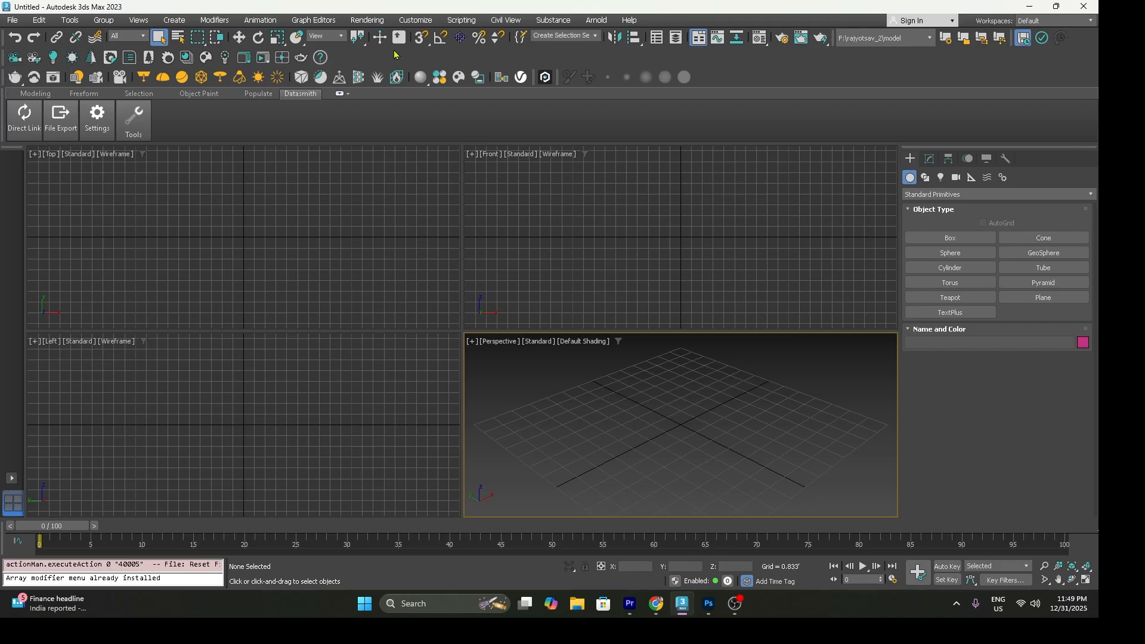
Step: Open the units setup and set the display unit scale to Metric, Millimeters
{"action": "left_click", "coordinate": [417, 20]}
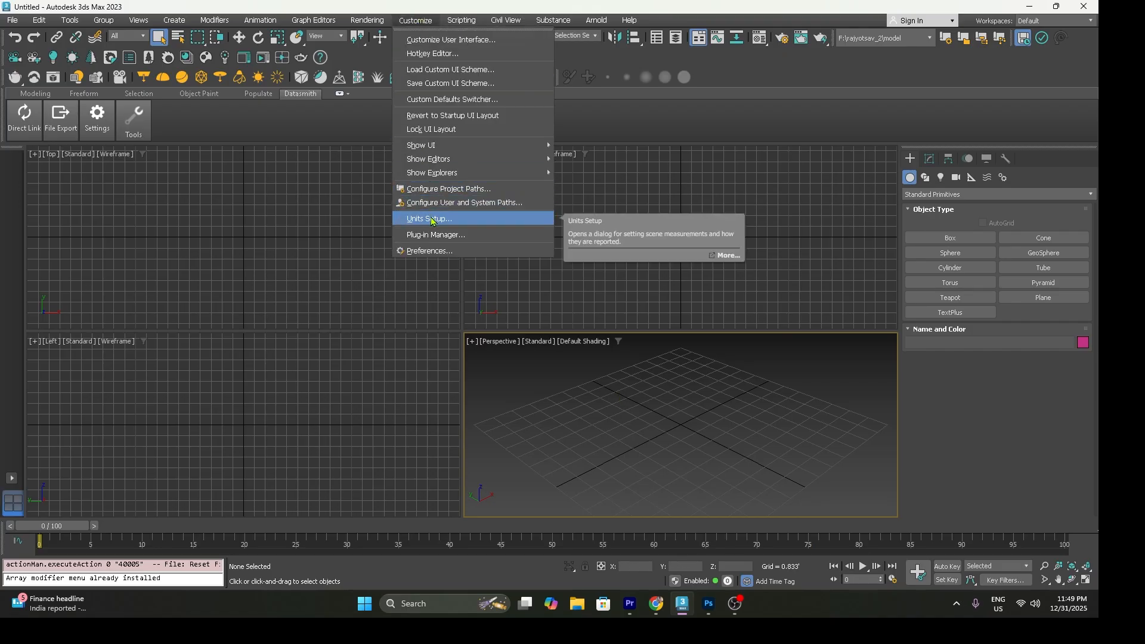
{"action": "left_click", "coordinate": [430, 219]}
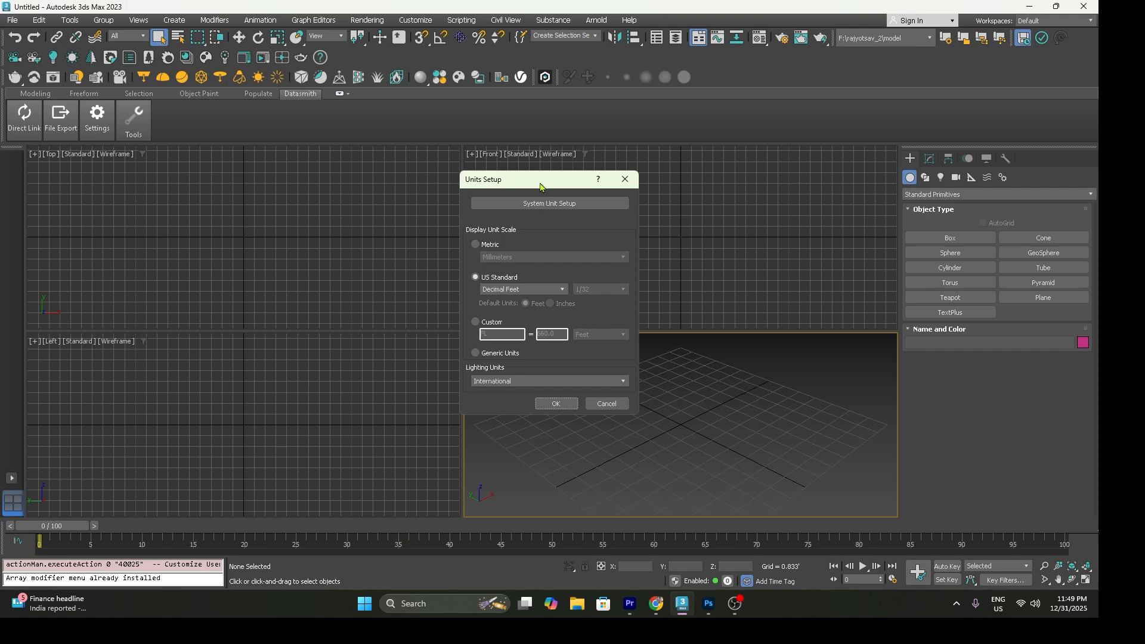
{"action": "left_click_drag", "start_coordinate": [539, 186], "coordinate": [547, 208]}
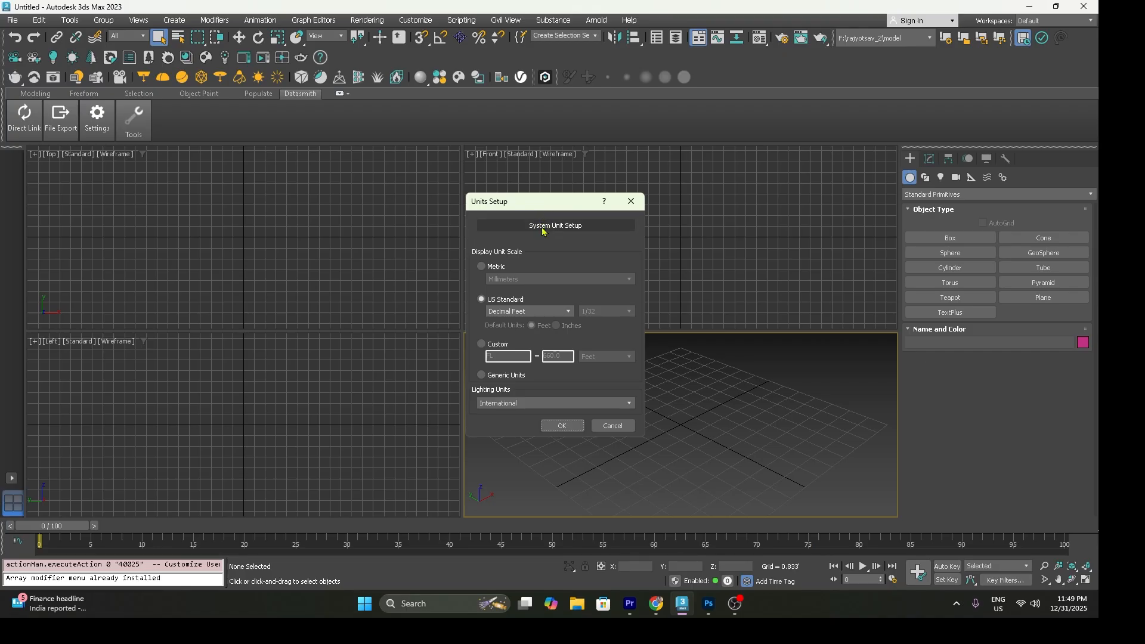
{"action": "left_click", "coordinate": [499, 267]}
{"action": "left_click", "coordinate": [507, 280]}
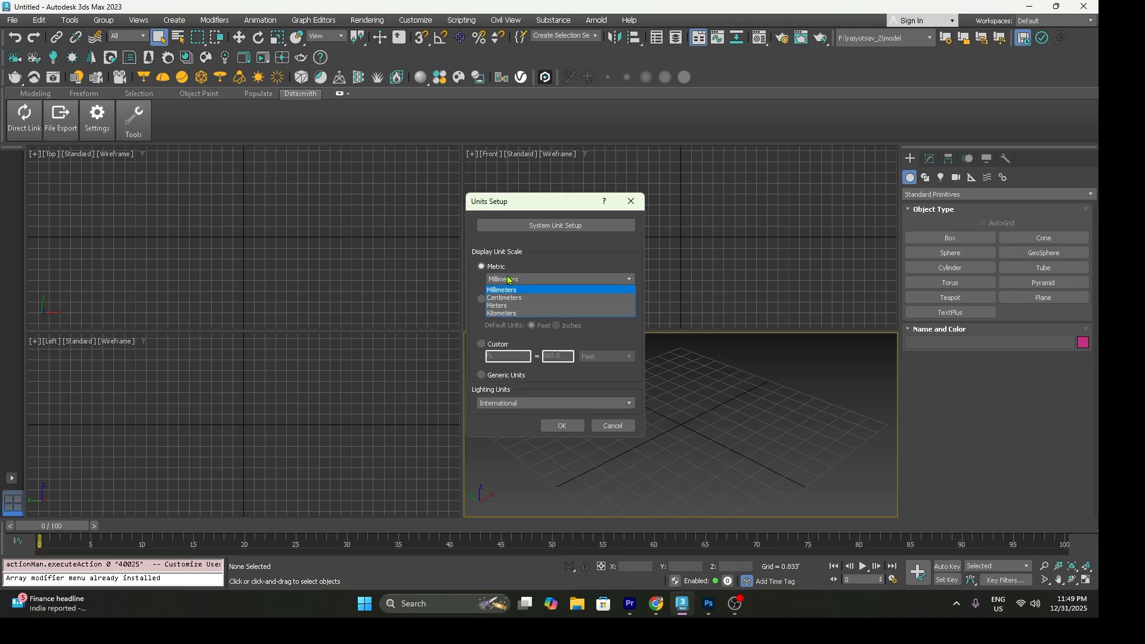
{"action": "left_click", "coordinate": [510, 287]}
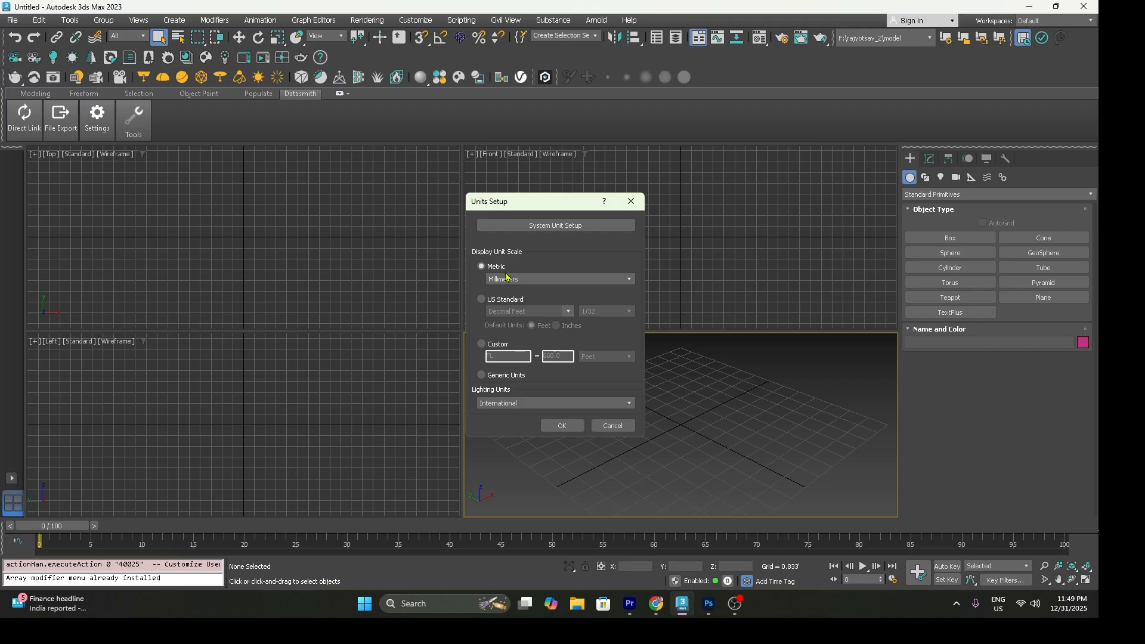
Step: Set the system unit scale to 1 unit = 1.0 Millimeters
{"action": "left_click", "coordinate": [534, 228]}
{"action": "left_click_drag", "start_coordinate": [545, 250], "coordinate": [452, 250]}
{"action": "left_click", "coordinate": [493, 282]}
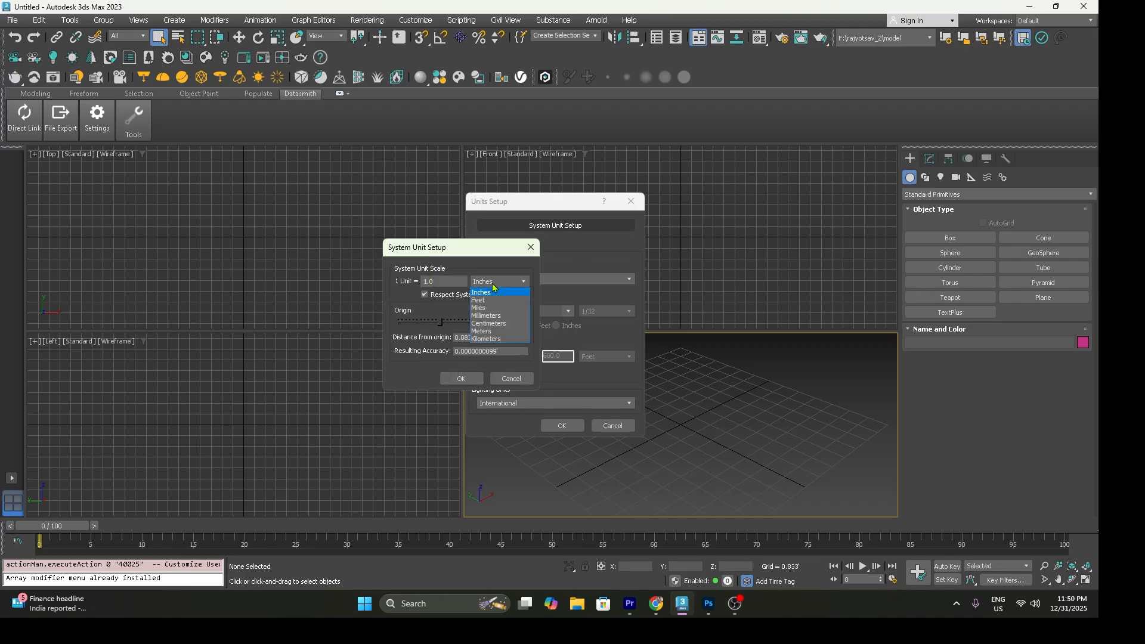
{"action": "left_click", "coordinate": [499, 316]}
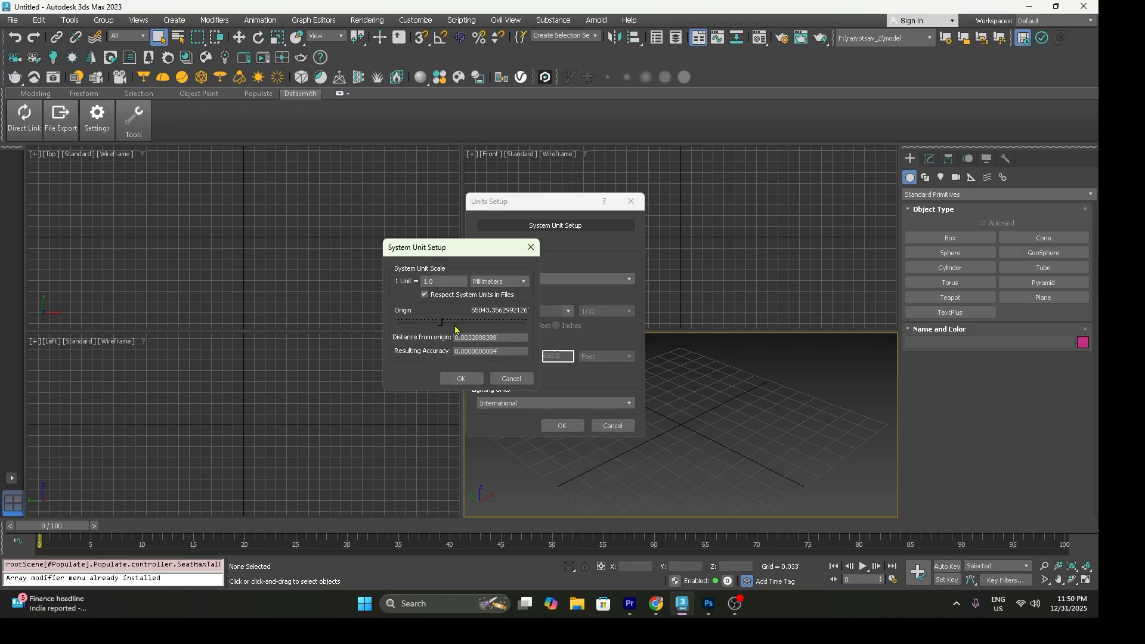
{"action": "left_click", "coordinate": [463, 379]}
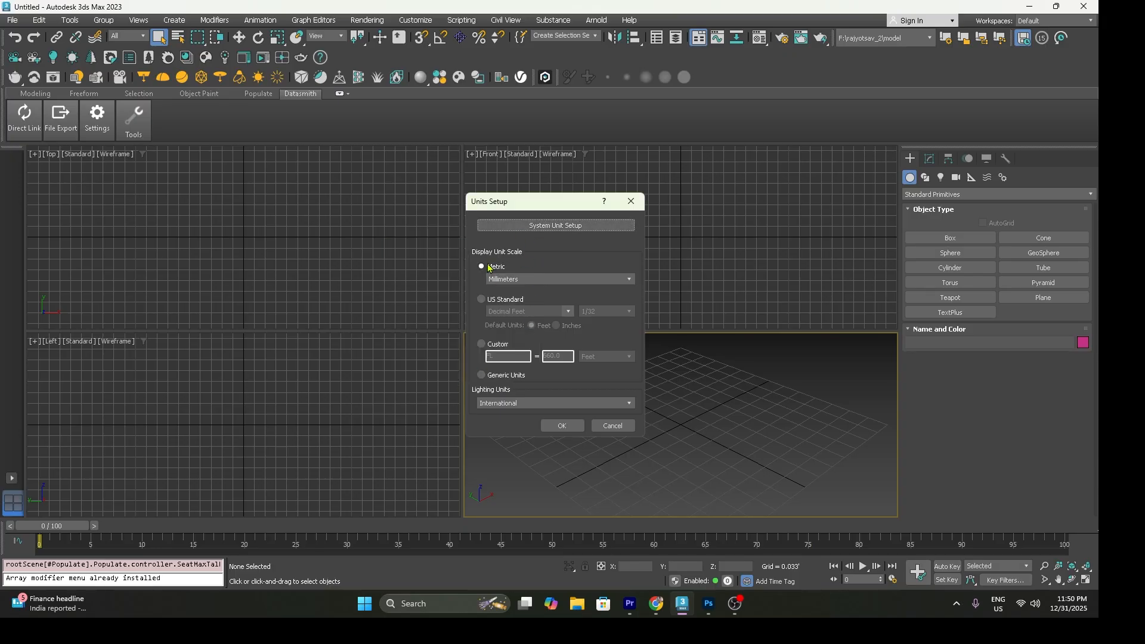
Step: Recheck the system unit scale, choose Millimeters again, and accept the units setup
{"action": "left_click", "coordinate": [569, 230]}
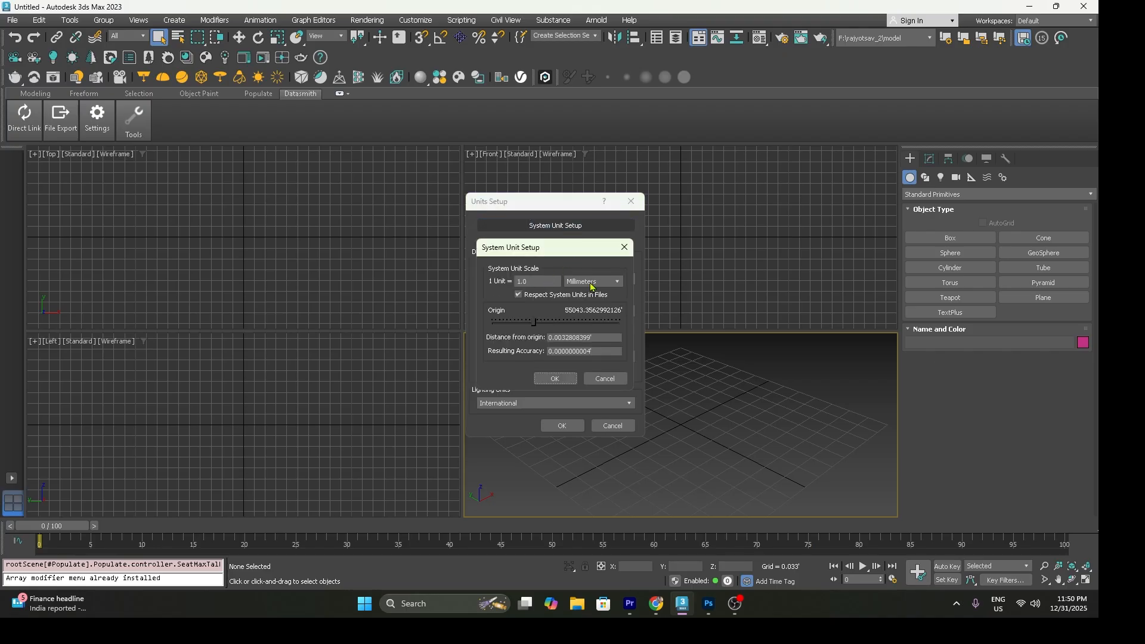
{"action": "left_click", "coordinate": [604, 381]}
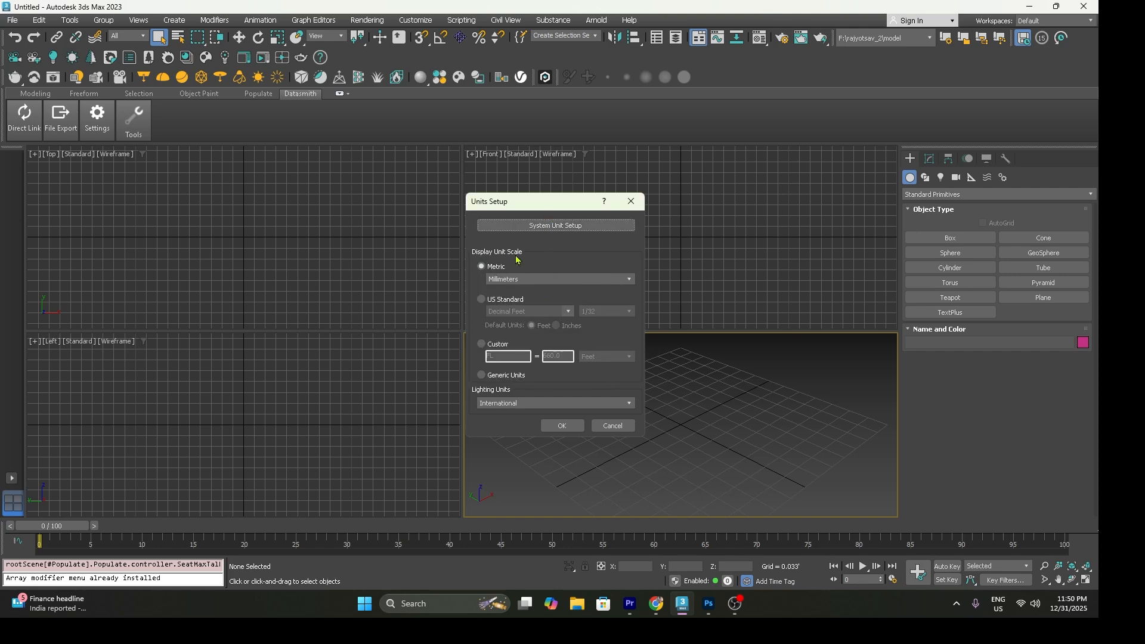
{"action": "left_click", "coordinate": [557, 225]}
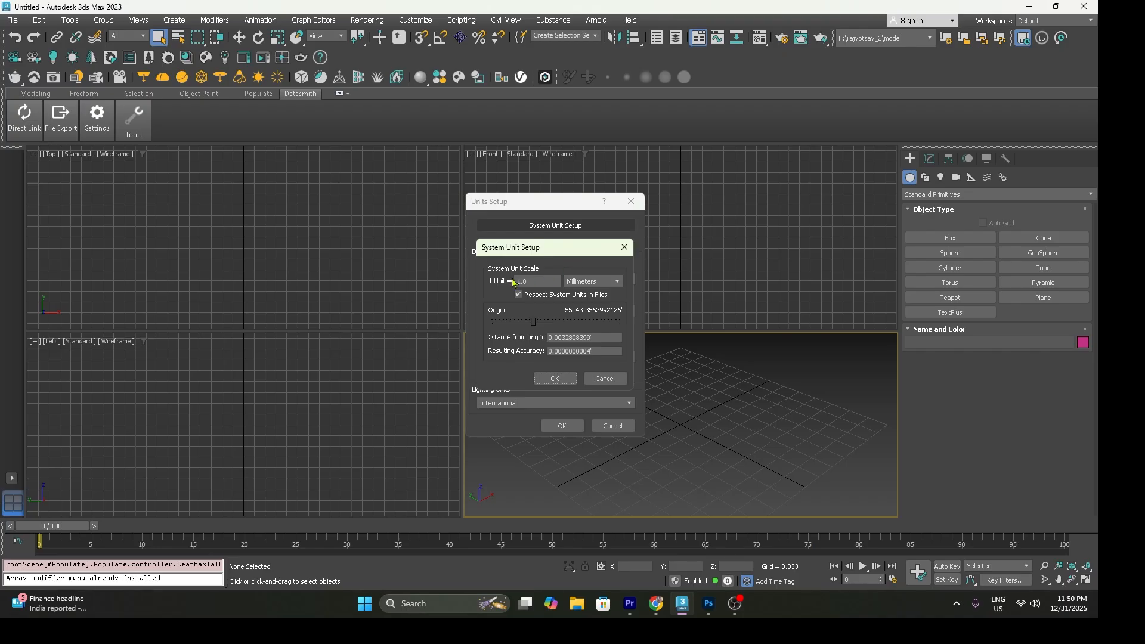
{"action": "left_click", "coordinate": [591, 282]}
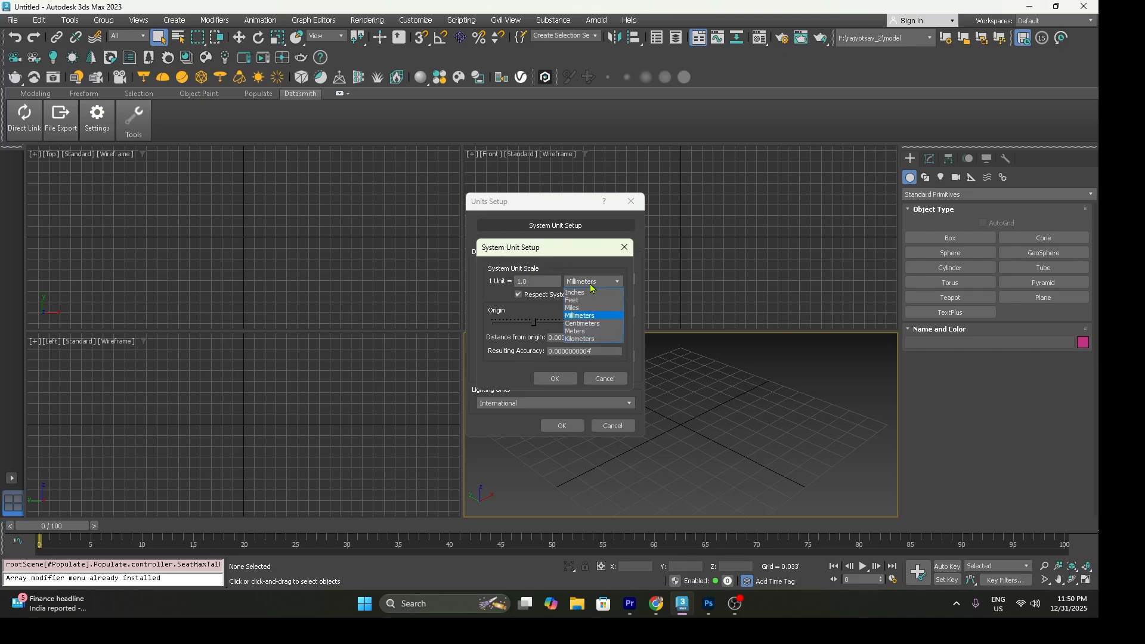
{"action": "left_click", "coordinate": [581, 316]}
{"action": "left_click", "coordinate": [557, 378]}
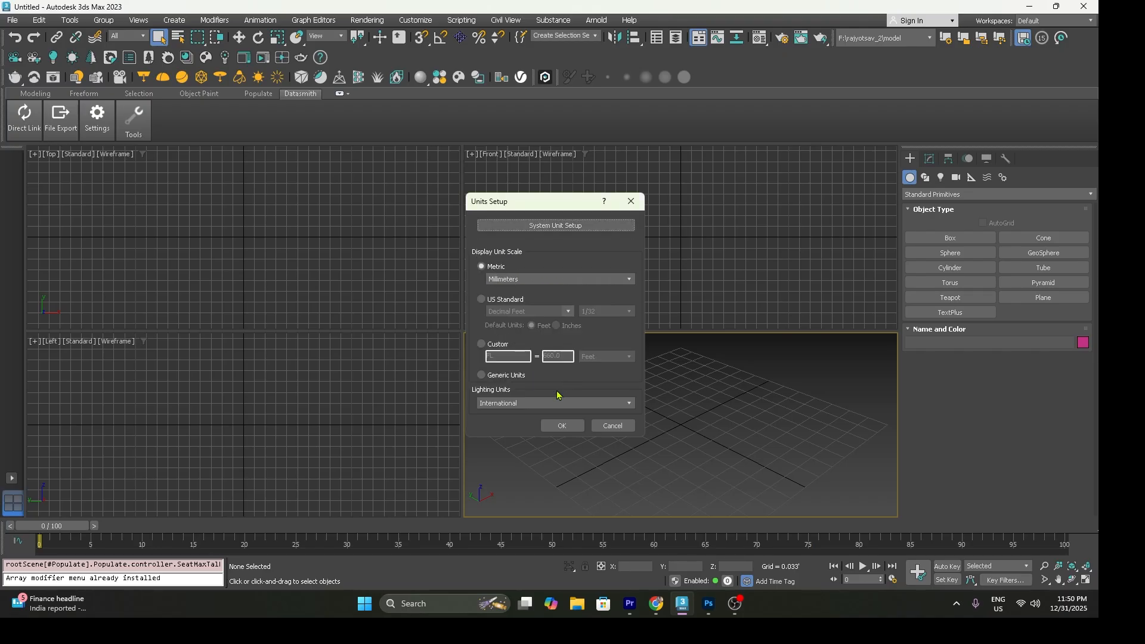
{"action": "left_click", "coordinate": [562, 427]}
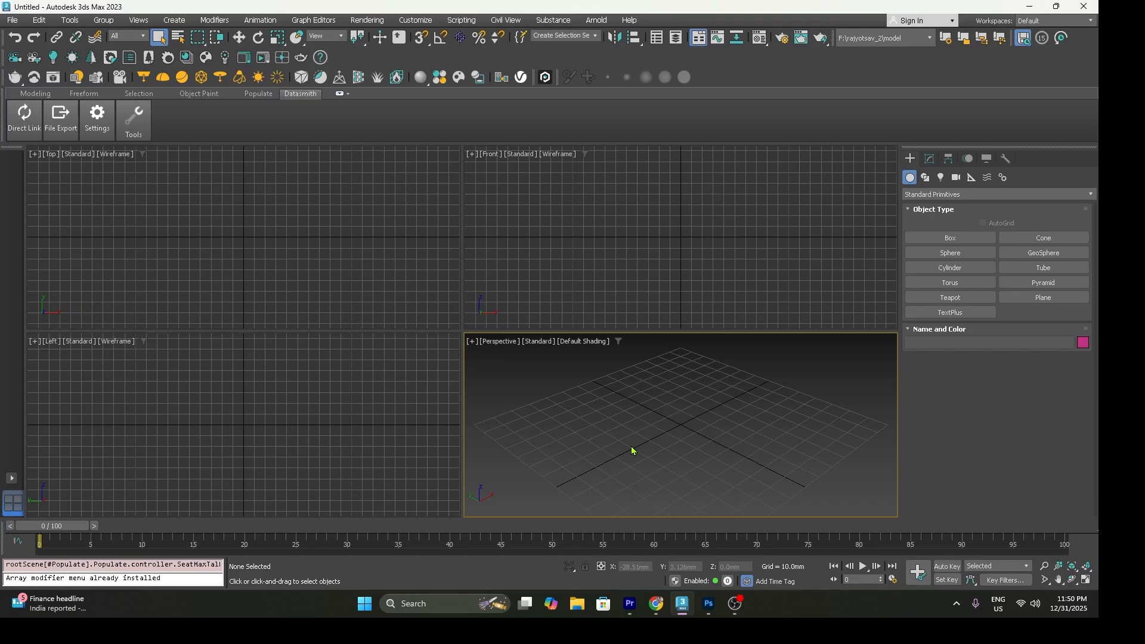
Step: Maximize the Perspective viewport and create a thin upright box about 68 mm long, 2.3 mm wide and 41.7 mm high near the origin
{"action": "left_click", "coordinate": [968, 237]}
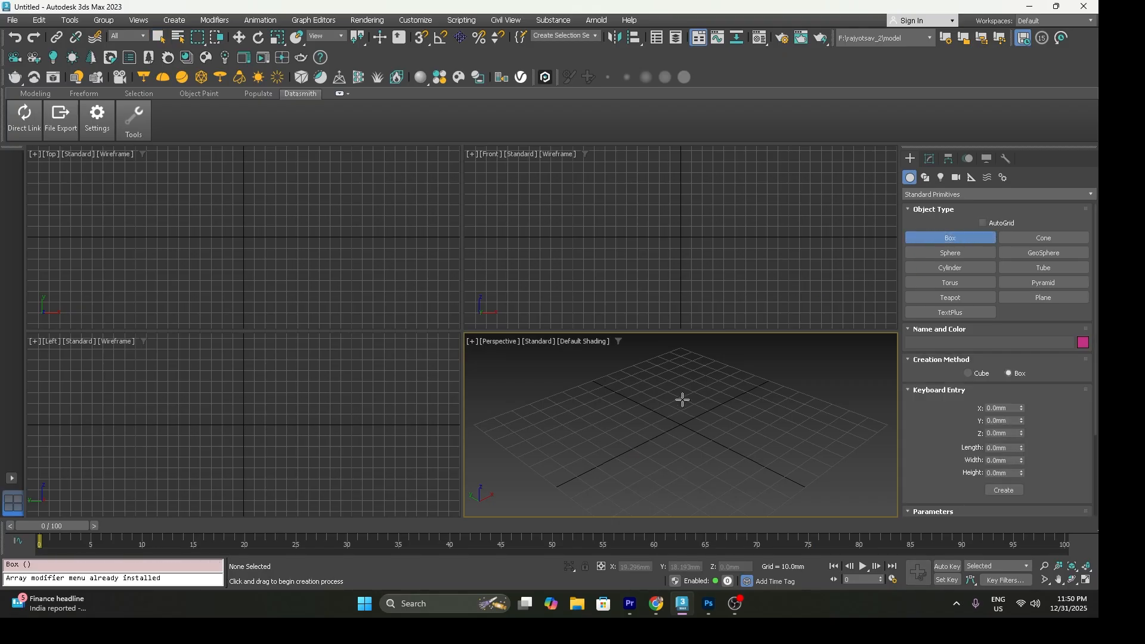
{"action": "key", "text": "alt+w"}
{"action": "scroll", "coordinate": [557, 378], "scroll_direction": "up", "scroll_amount": 4}
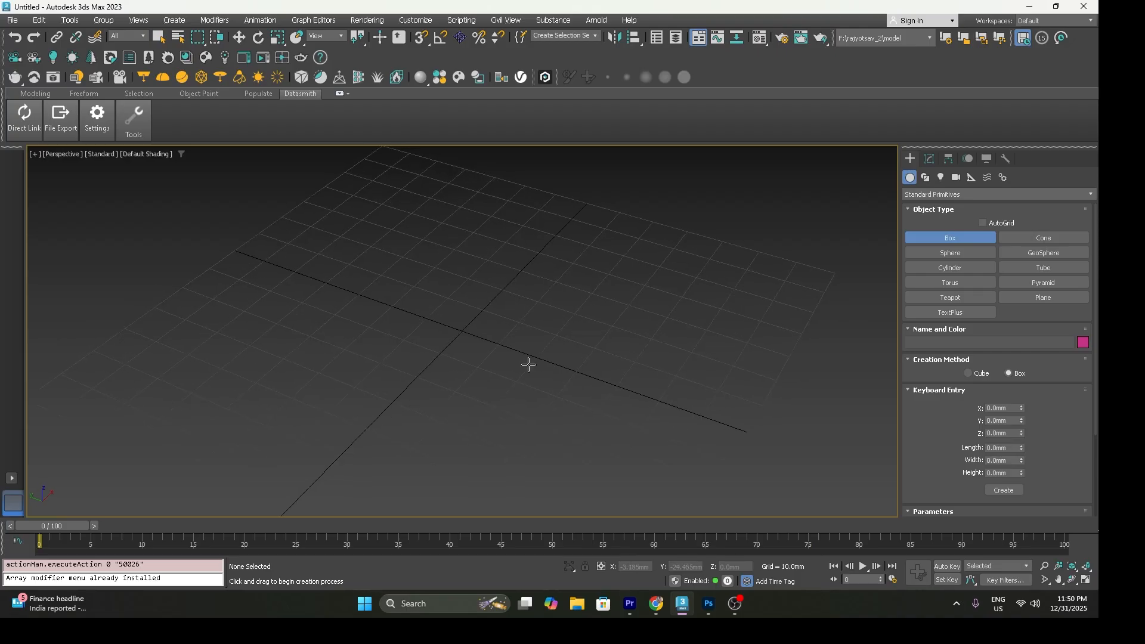
{"action": "left_click_drag", "start_coordinate": [378, 306], "coordinate": [626, 401]}
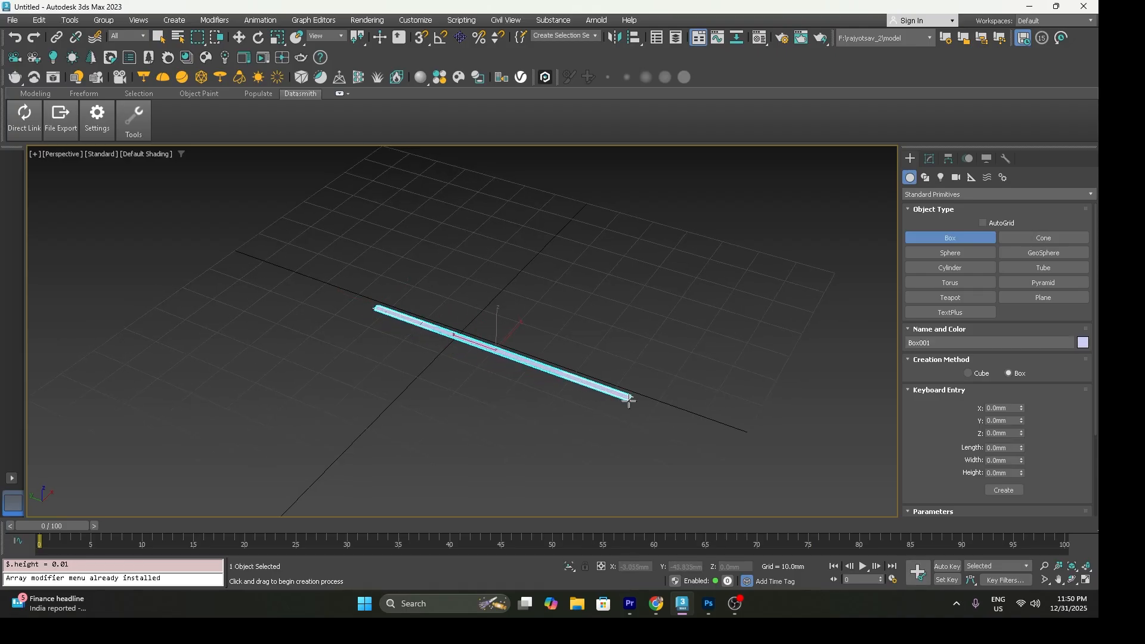
{"action": "left_click", "coordinate": [615, 242]}
{"action": "middle_click_drag", "start_coordinate": [617, 308], "coordinate": [600, 340]}
Step: Set the box's height to 11' (3352.8 mm)
{"action": "left_click", "coordinate": [929, 159]}
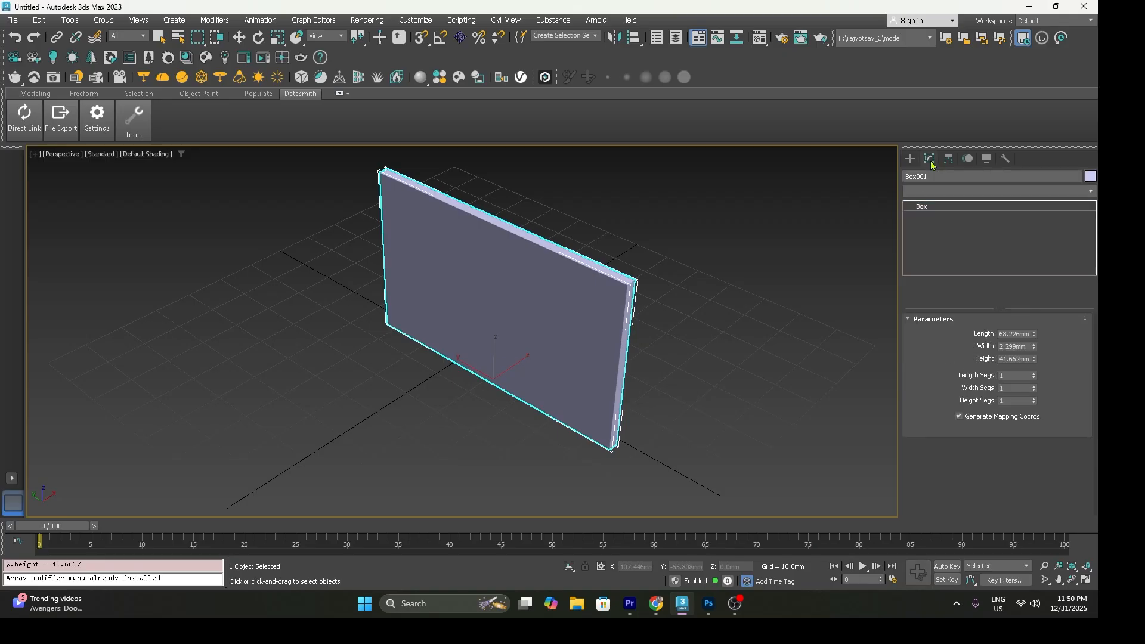
{"action": "double_click", "coordinate": [1014, 359]}
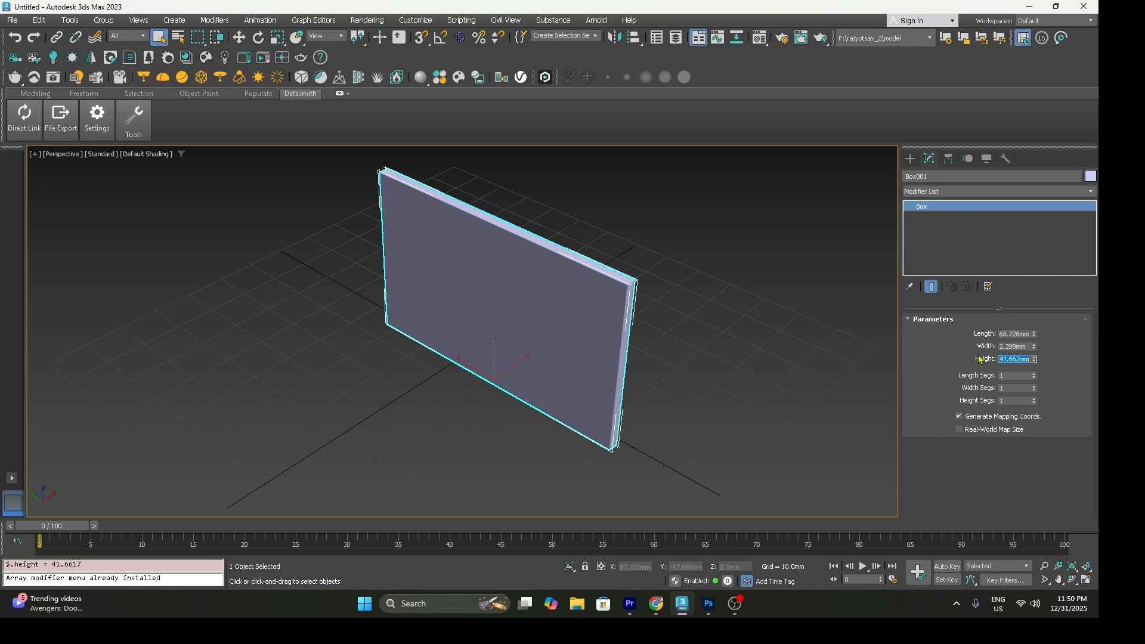
{"action": "type", "text": "11"}
{"action": "type", "text": "'"}
{"action": "key", "text": "Return"}
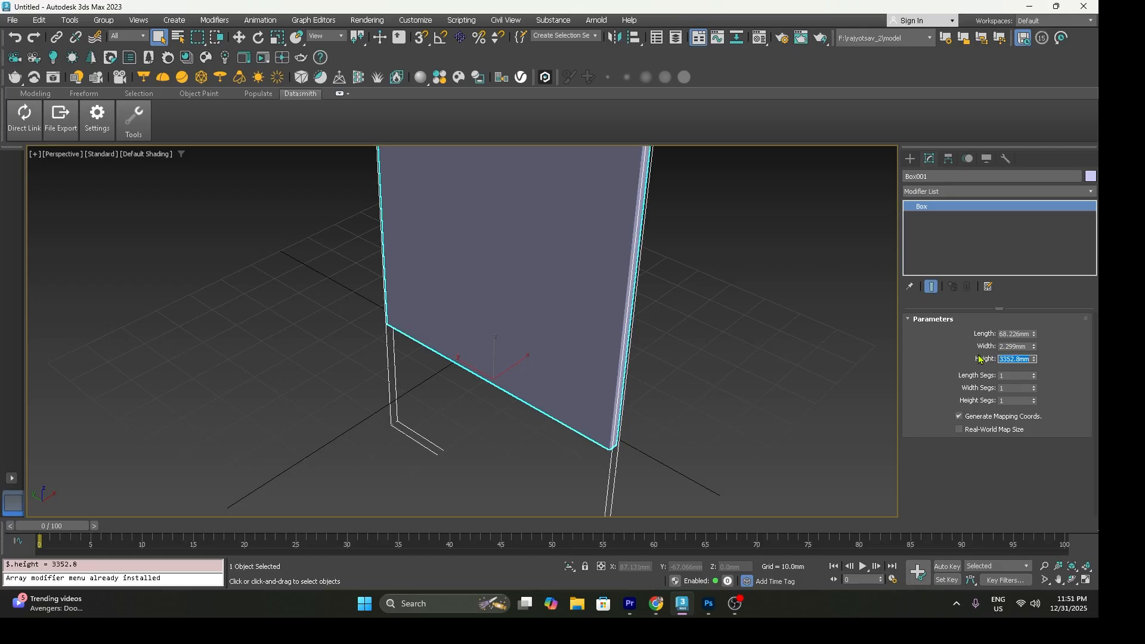
Step: Set the tall box's width to 9" (228.6 mm)
{"action": "scroll", "coordinate": [652, 276], "scroll_direction": "down", "scroll_amount": 8}
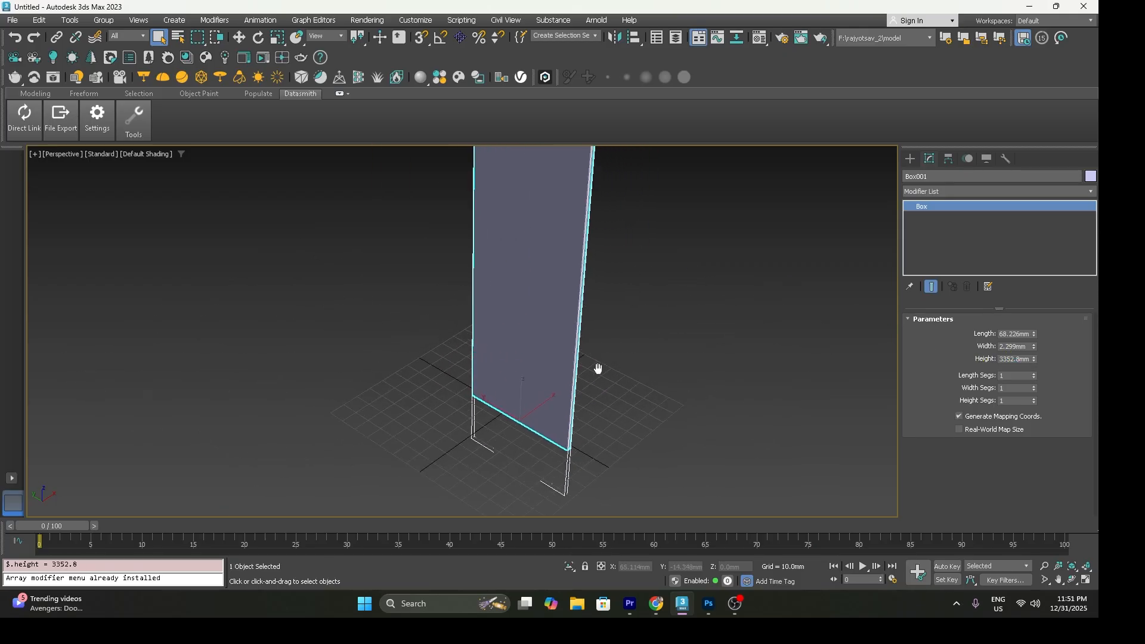
{"action": "middle_click_drag", "start_coordinate": [597, 370], "coordinate": [576, 427], "text": "alt"}
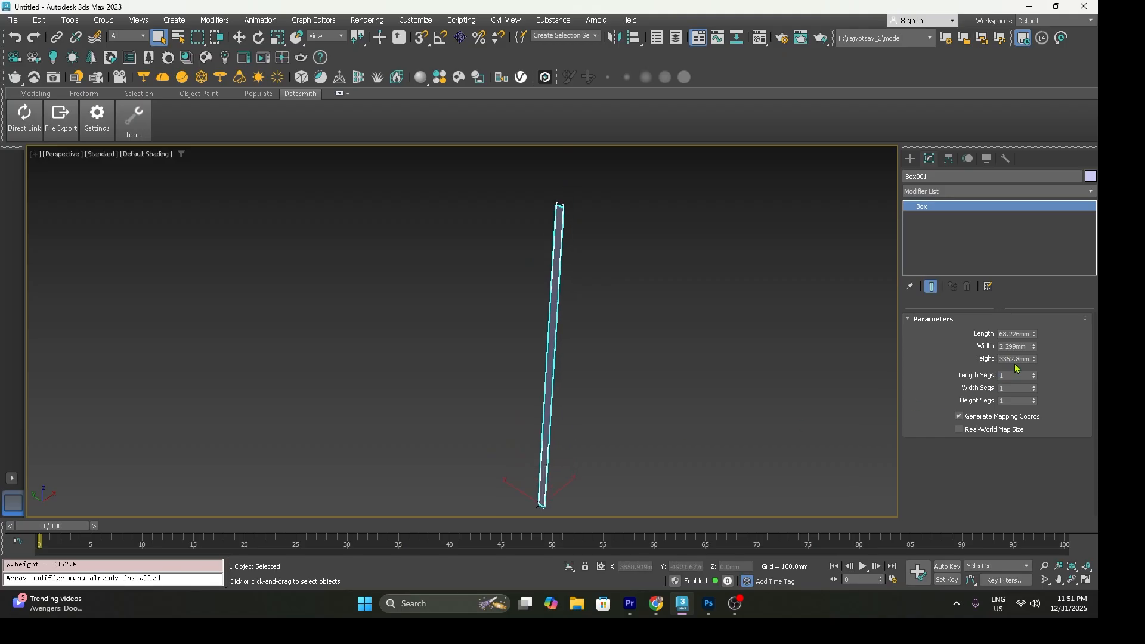
{"action": "middle_click_drag", "start_coordinate": [665, 331], "coordinate": [656, 313]}
{"action": "key", "text": "w"}
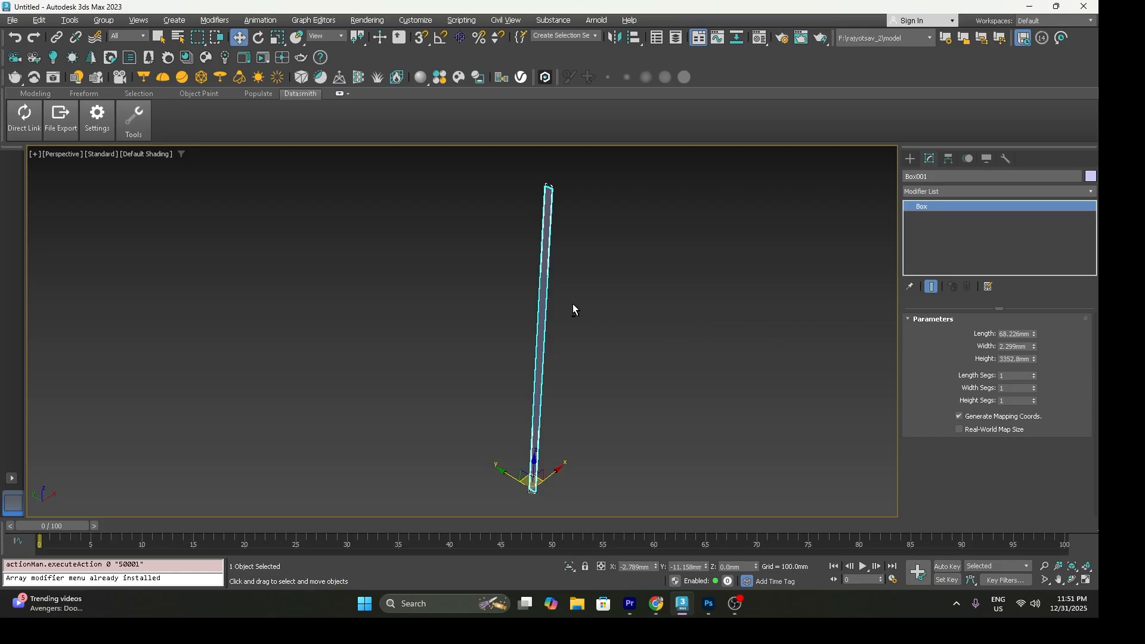
{"action": "middle_click_drag", "start_coordinate": [572, 304], "coordinate": [588, 310], "text": "alt"}
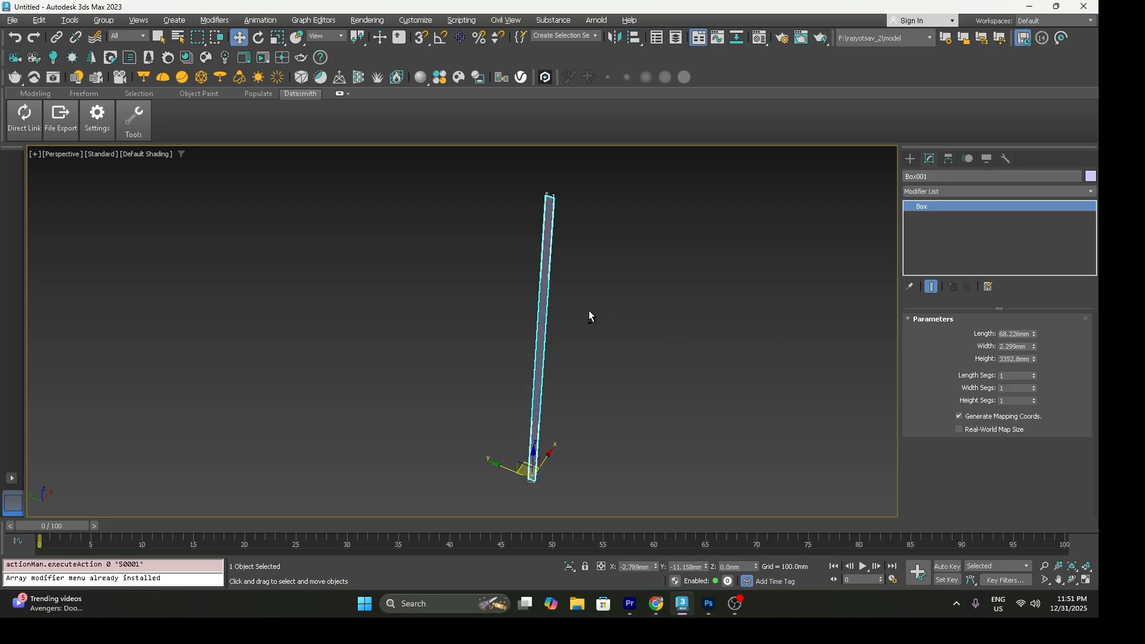
{"action": "left_click", "coordinate": [1016, 347]}
{"action": "left_click_drag", "start_coordinate": [1034, 347], "coordinate": [1040, 138]}
{"action": "left_click", "coordinate": [1028, 346]}
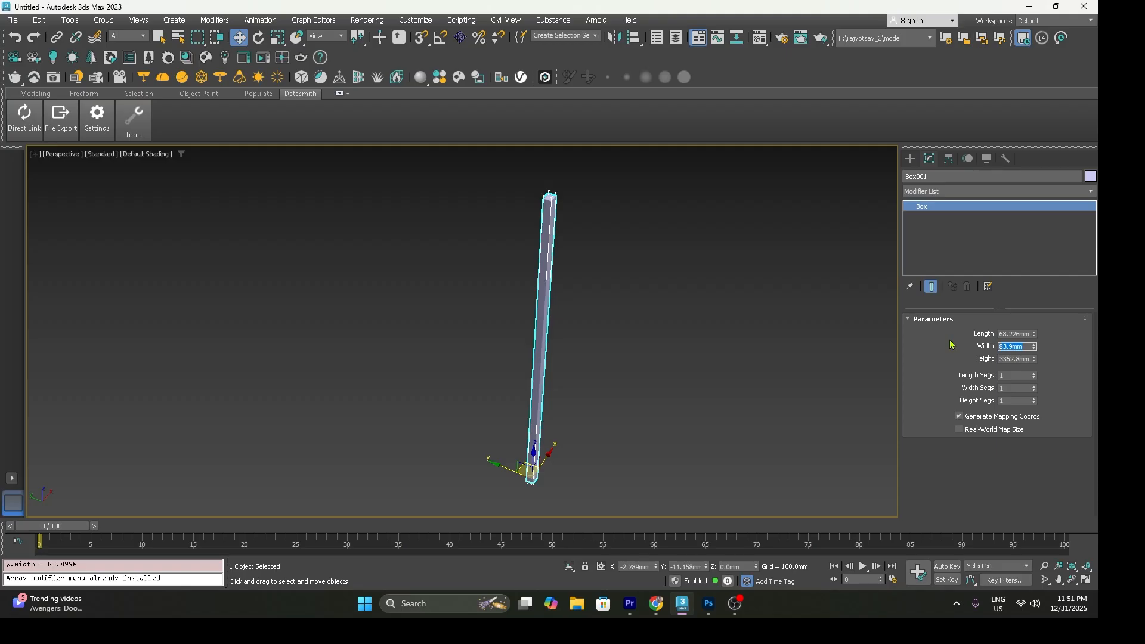
{"action": "type", "text": "9\""}
{"action": "key", "text": "Return"}
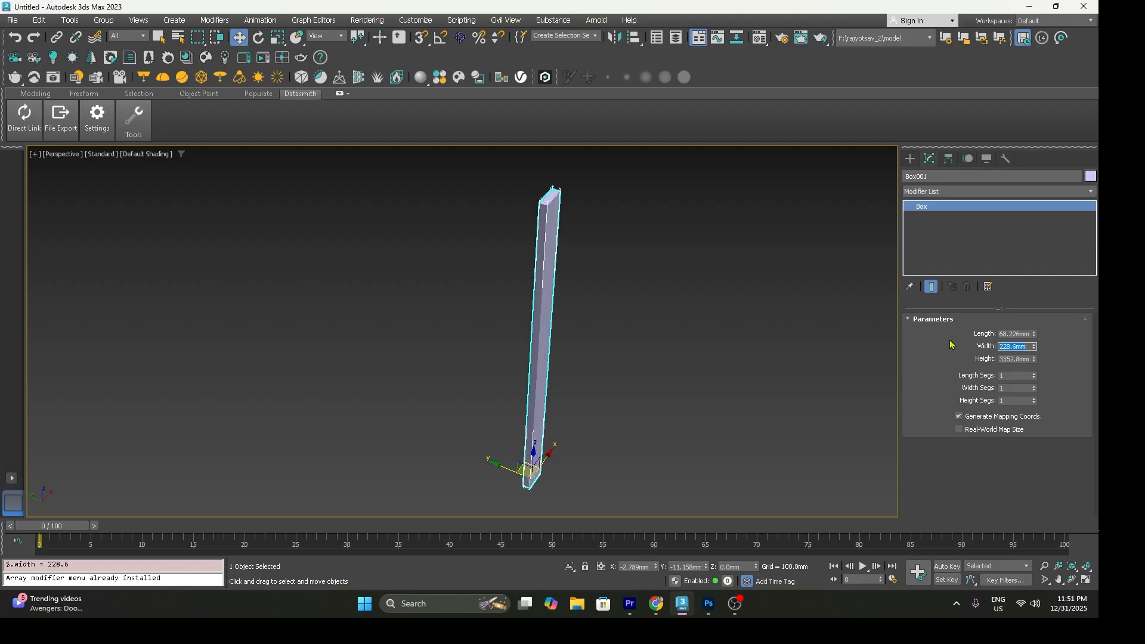
Step: Set the box's length to 12 feet (3657.6 mm) to form a wall
{"action": "double_click", "coordinate": [1028, 335]}
{"action": "type", "text": "12"}
{"action": "key", "text": "Return"}
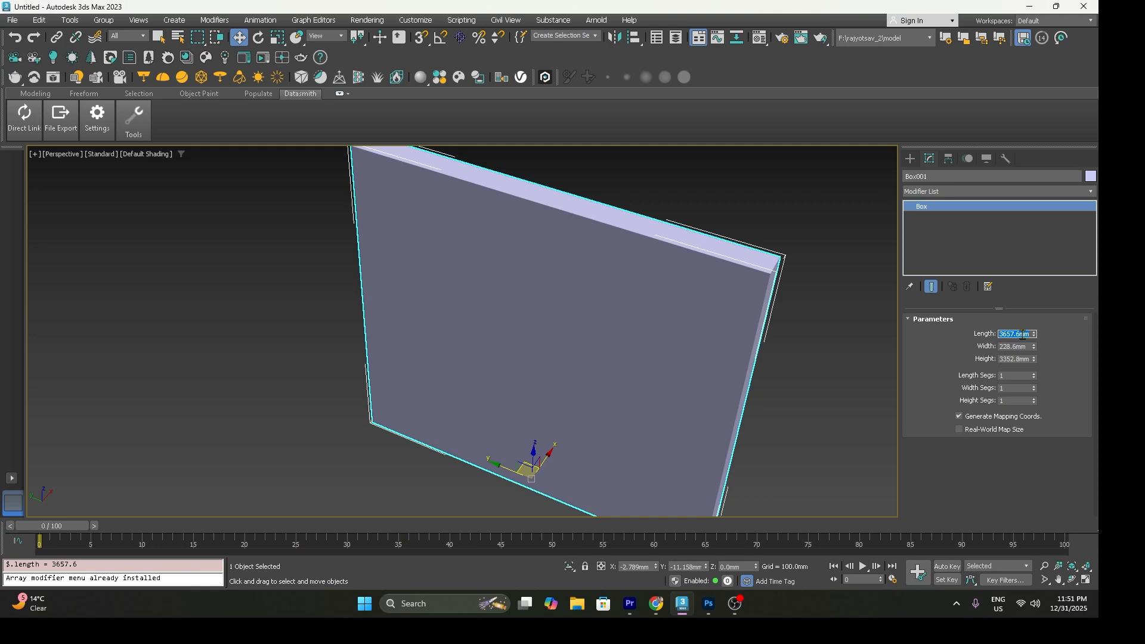
Step: Create a second box at the base of the wall's front face, about 233 mm wide and 2126 mm high
{"action": "scroll", "coordinate": [643, 338], "scroll_direction": "down", "scroll_amount": 5}
{"action": "middle_click_drag", "start_coordinate": [639, 342], "coordinate": [607, 344]}
{"action": "middle_click_drag", "start_coordinate": [561, 381], "coordinate": [575, 371], "text": "alt"}
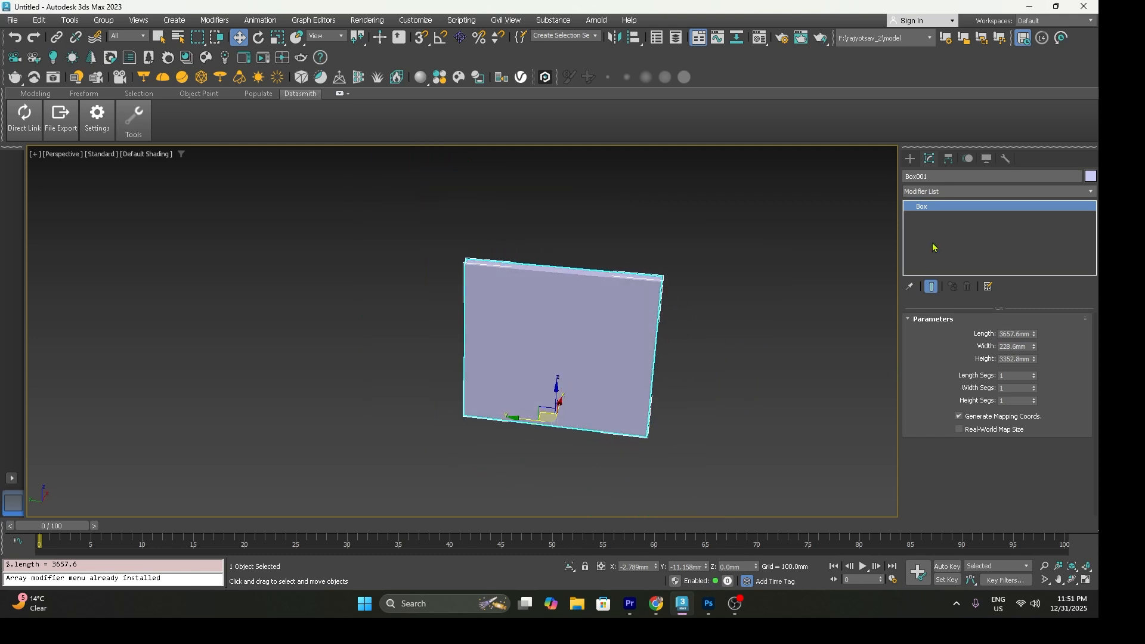
{"action": "left_click", "coordinate": [909, 160]}
{"action": "left_click", "coordinate": [916, 238]}
{"action": "left_click_drag", "start_coordinate": [520, 430], "coordinate": [587, 436]}
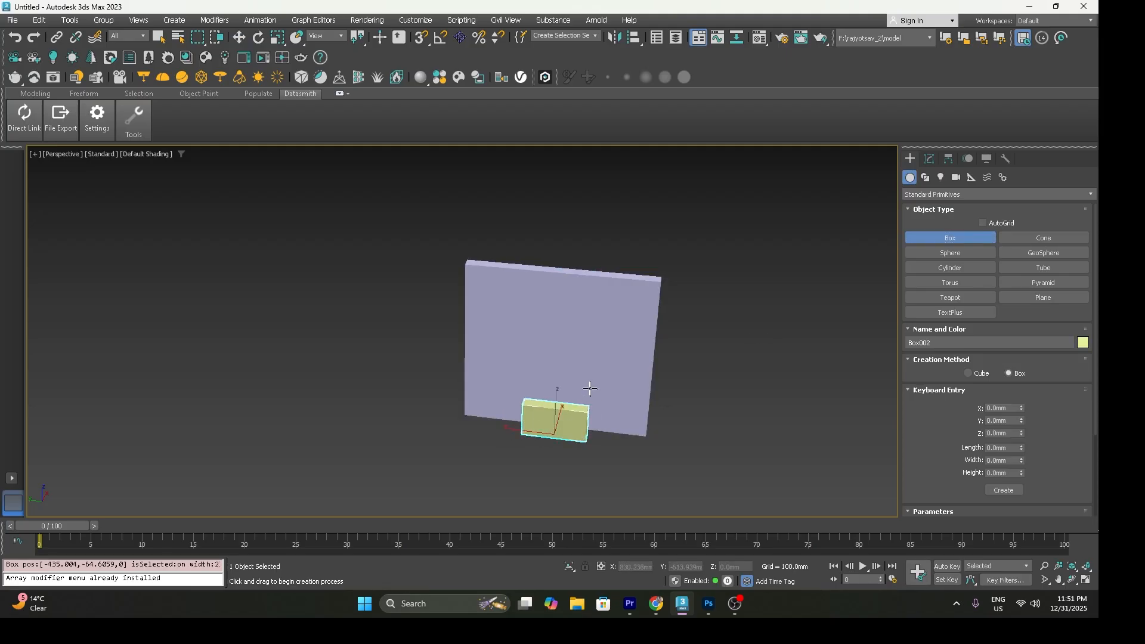
{"action": "left_click", "coordinate": [591, 328]}
{"action": "key", "text": "w"}
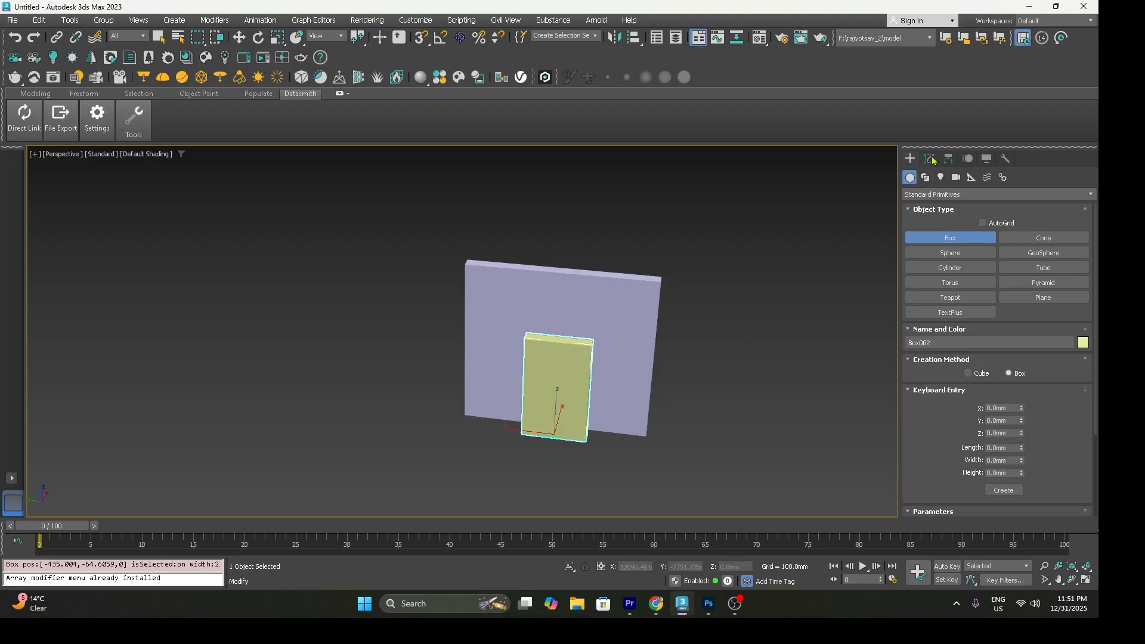
Step: Set the second box's length to 914.4 mm and its width to 203.2 mm
{"action": "left_click", "coordinate": [929, 158]}
{"action": "left_click_drag", "start_coordinate": [1033, 334], "coordinate": [1034, 327]}
{"action": "double_click", "coordinate": [1024, 334]}
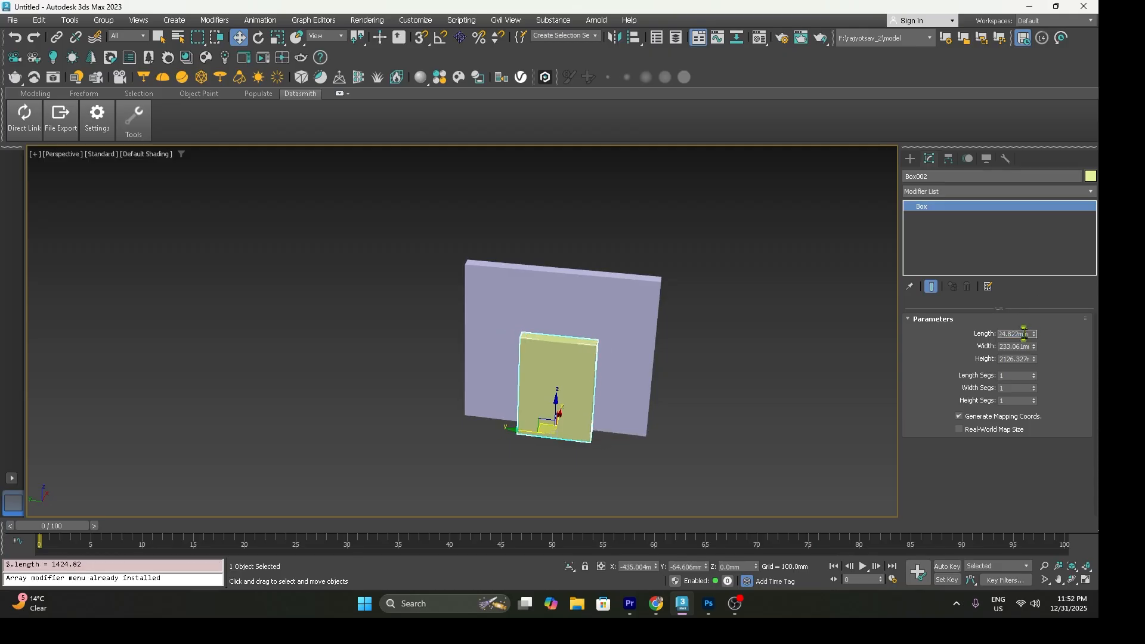
{"action": "type", "text": "914.4"}
{"action": "key", "text": "Return"}
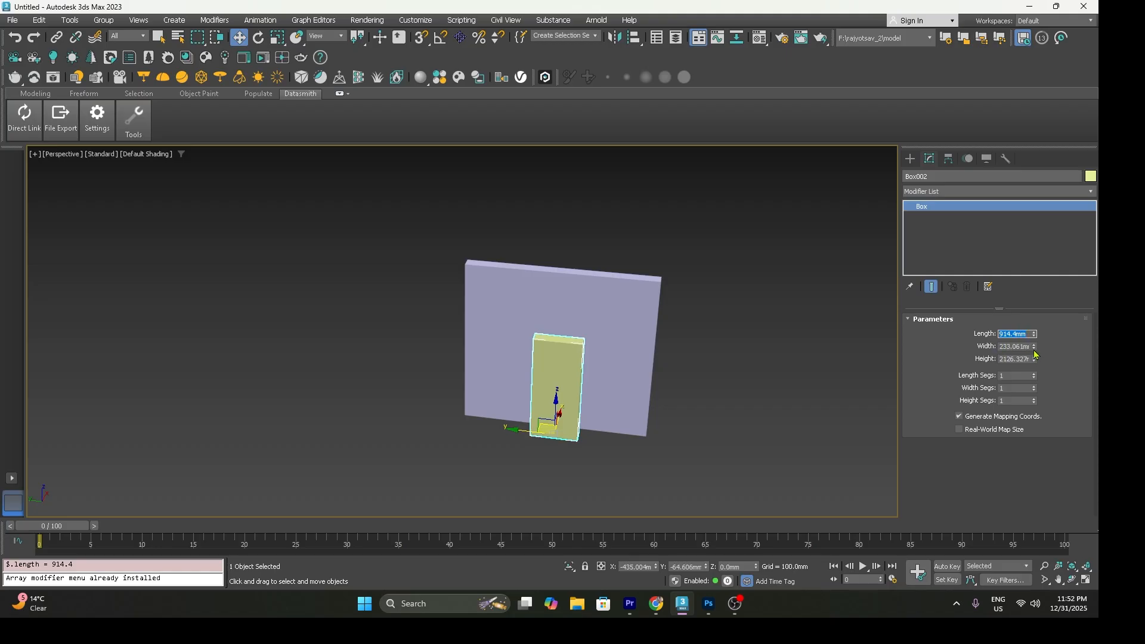
{"action": "right_click", "coordinate": [1035, 349]}
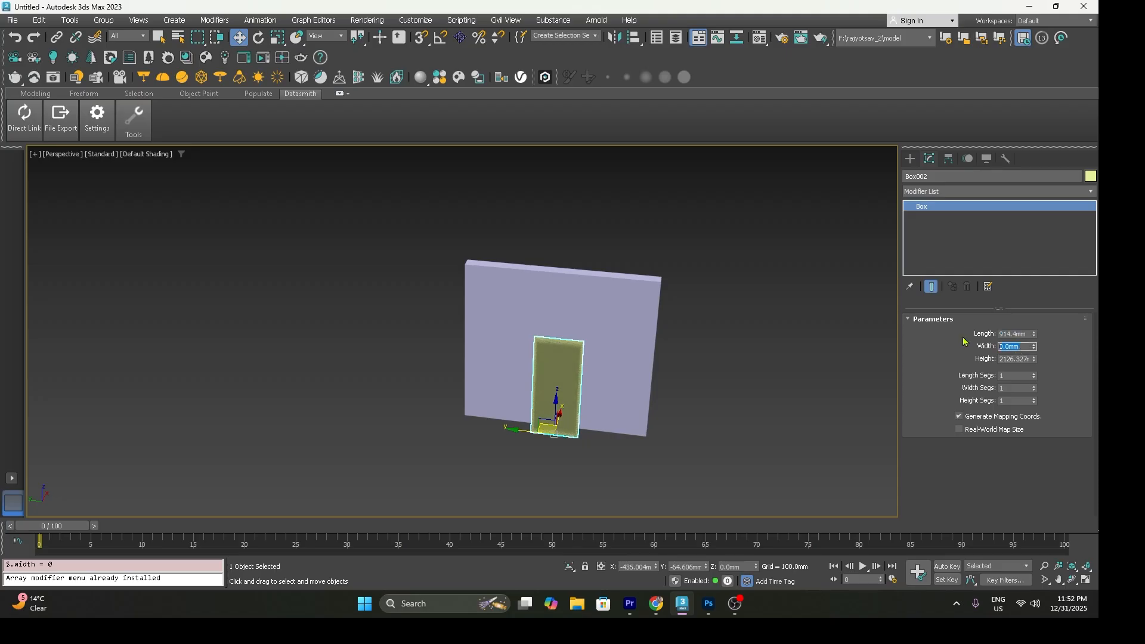
{"action": "type", "text": "203.2"}
{"action": "key", "text": "Return"}
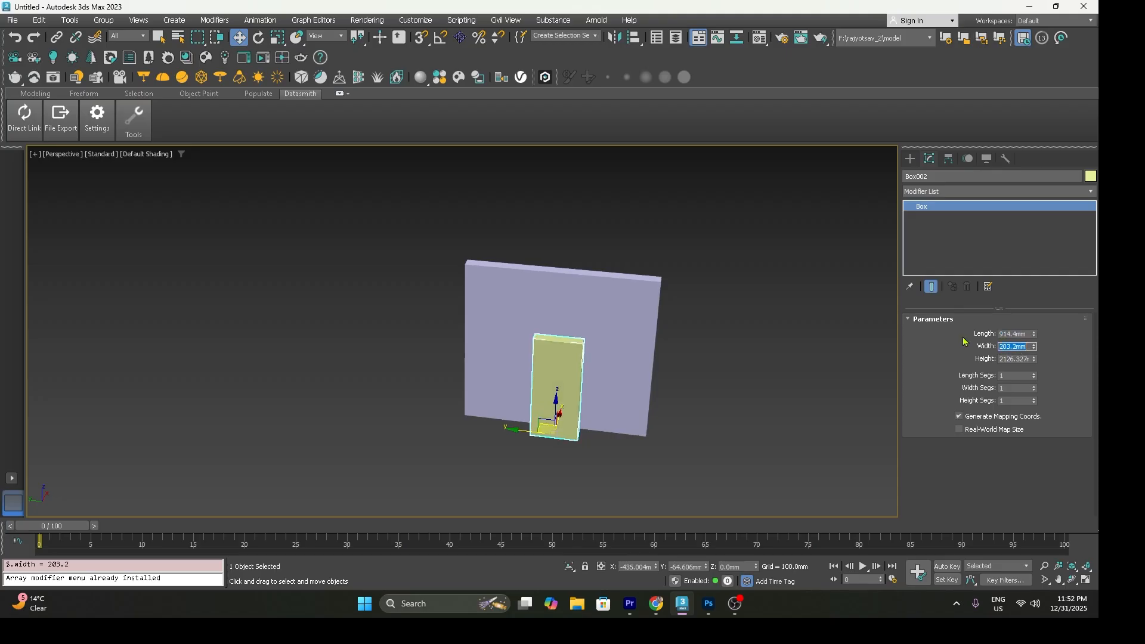
Step: Set the door-sized box's height to 7' (2133.6 mm)
{"action": "right_click", "coordinate": [1033, 360]}
{"action": "left_click", "coordinate": [1025, 357]}
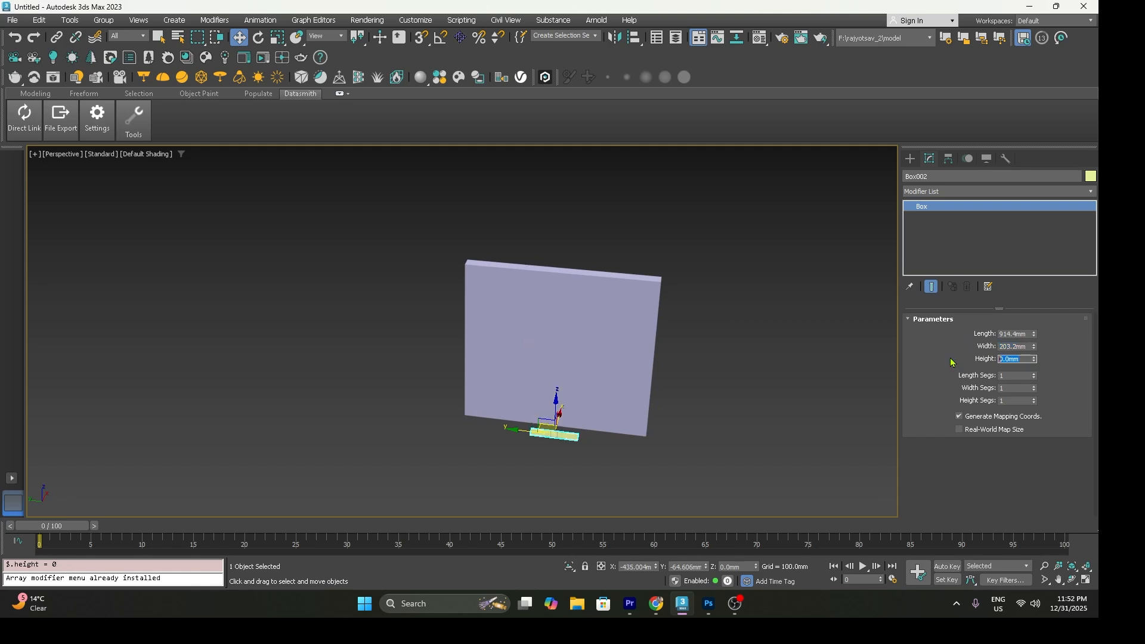
{"action": "type", "text": "7'"}
{"action": "key", "text": "Return"}
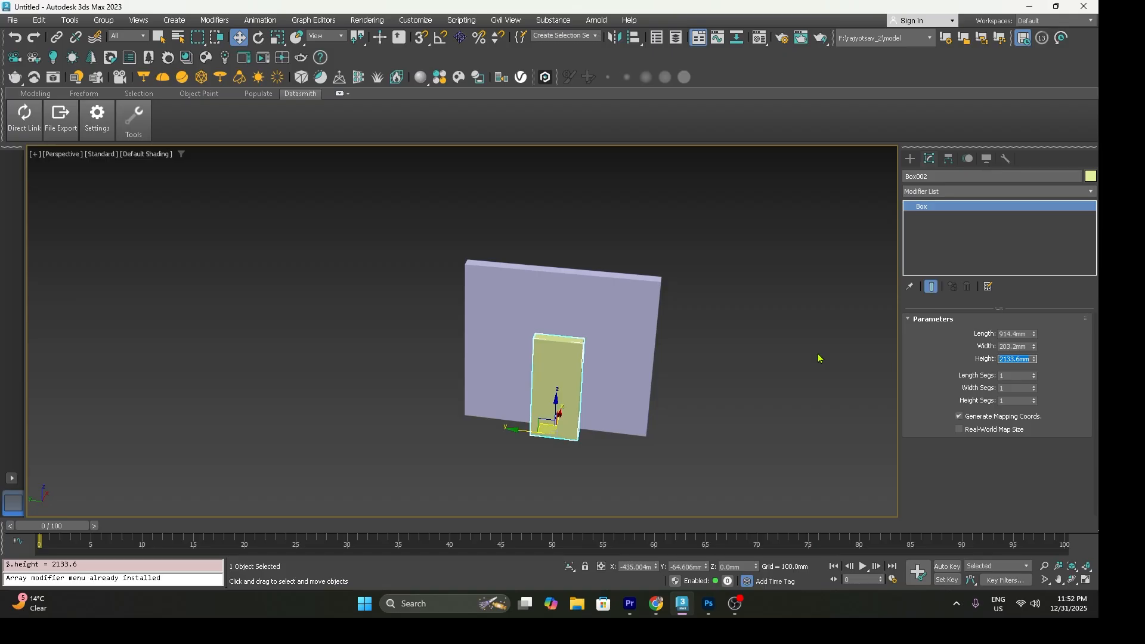
Step: Move the door-sized box along the X axis into the wall so that it passes through the wall's thickness
{"action": "middle_click_drag", "start_coordinate": [624, 337], "coordinate": [544, 377], "text": "alt"}
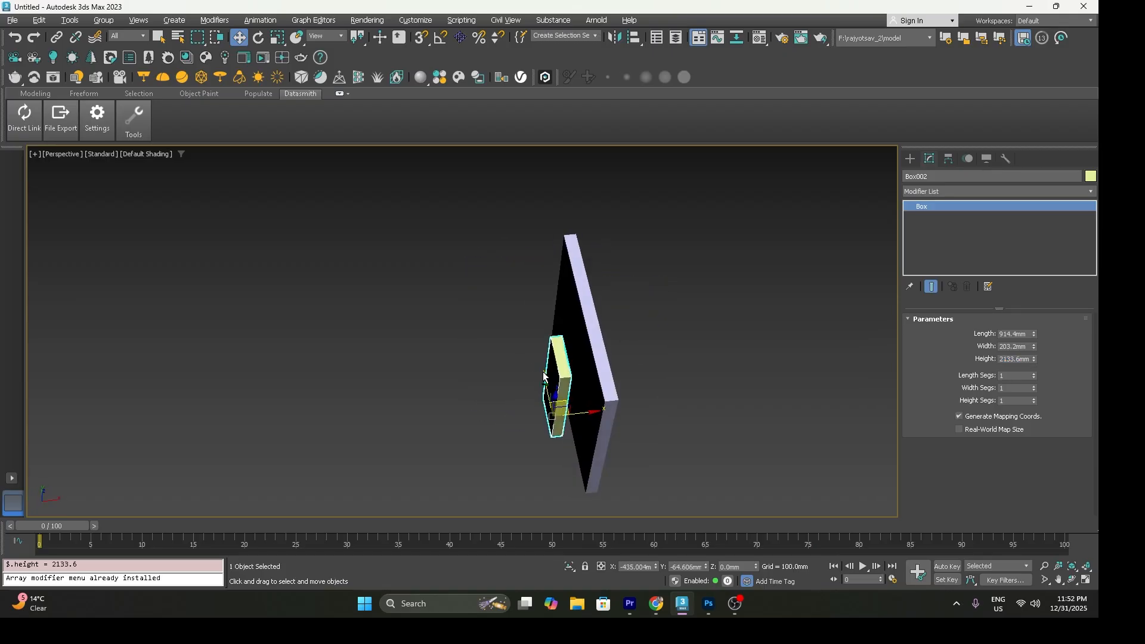
{"action": "left_click_drag", "start_coordinate": [582, 411], "coordinate": [601, 413]}
{"action": "middle_click_drag", "start_coordinate": [601, 413], "coordinate": [593, 440], "text": "alt"}
{"action": "left_click_drag", "start_coordinate": [593, 440], "coordinate": [664, 498]}
{"action": "key", "text": "r"}
{"action": "middle_click_drag", "start_coordinate": [549, 420], "coordinate": [575, 429], "text": "alt"}
{"action": "key", "text": "w"}
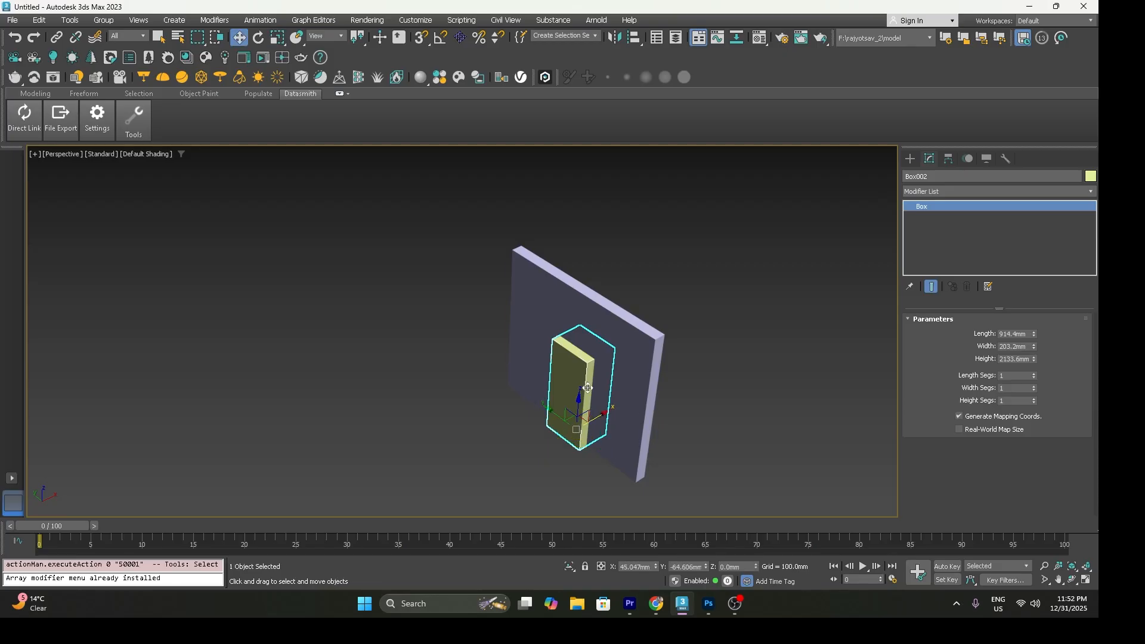
{"action": "scroll", "coordinate": [587, 391], "scroll_direction": "up", "scroll_amount": 3}
{"action": "left_click_drag", "start_coordinate": [602, 430], "coordinate": [593, 429]}
{"action": "middle_click_drag", "start_coordinate": [561, 424], "coordinate": [610, 396], "text": "alt"}
Step: Subtract the door-sized box from the wall with the ProBoolean compound object to cut a doorway
{"action": "left_click", "coordinate": [644, 352]}
{"action": "middle_click_drag", "start_coordinate": [645, 362], "coordinate": [621, 367], "text": "alt"}
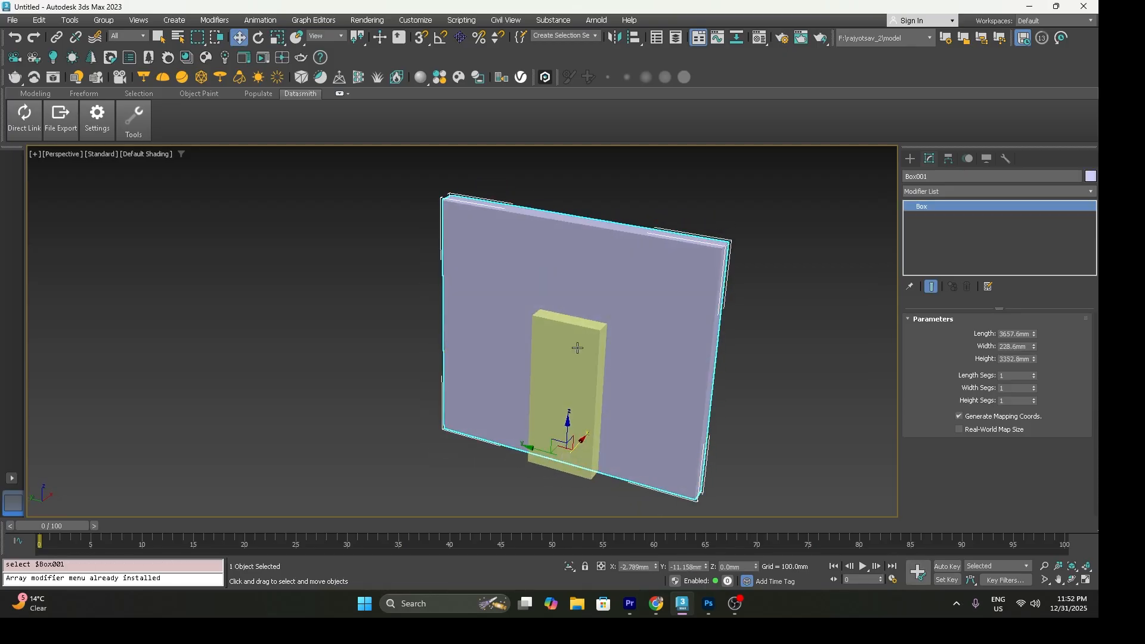
{"action": "left_click", "coordinate": [908, 159]}
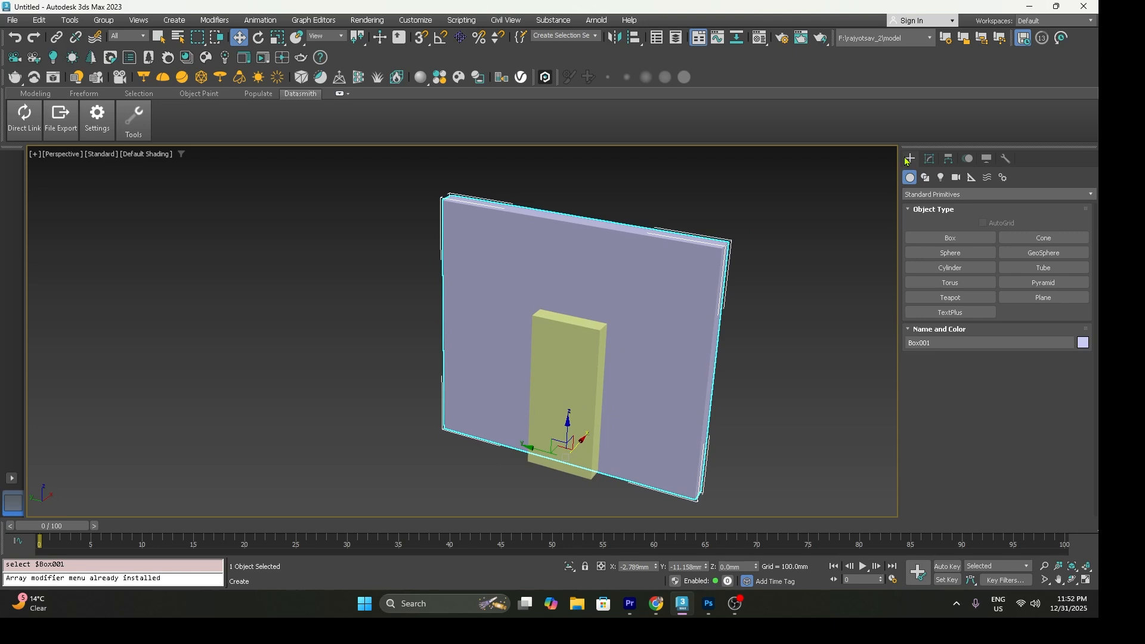
{"action": "left_click", "coordinate": [918, 195]}
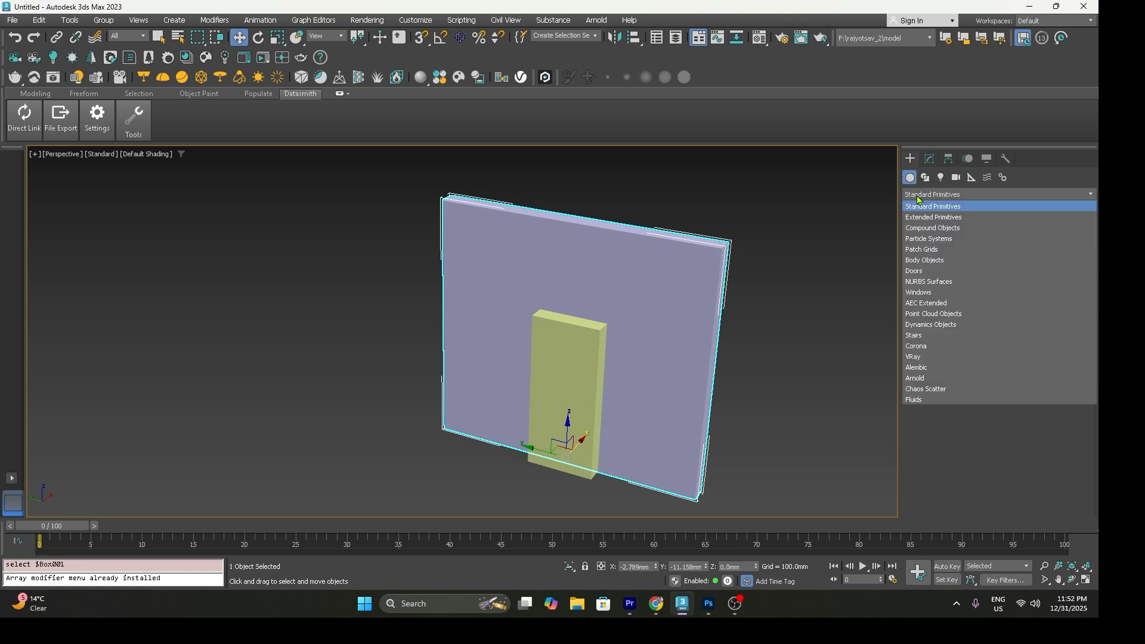
{"action": "left_click", "coordinate": [928, 235]}
{"action": "left_click", "coordinate": [1021, 299]}
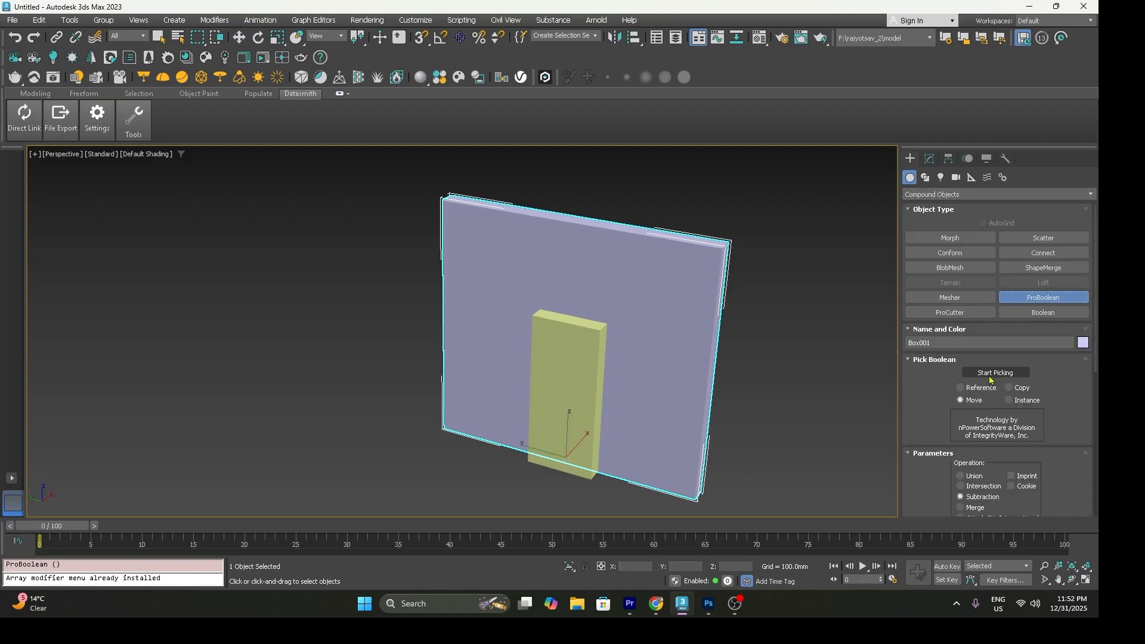
{"action": "left_click", "coordinate": [987, 374]}
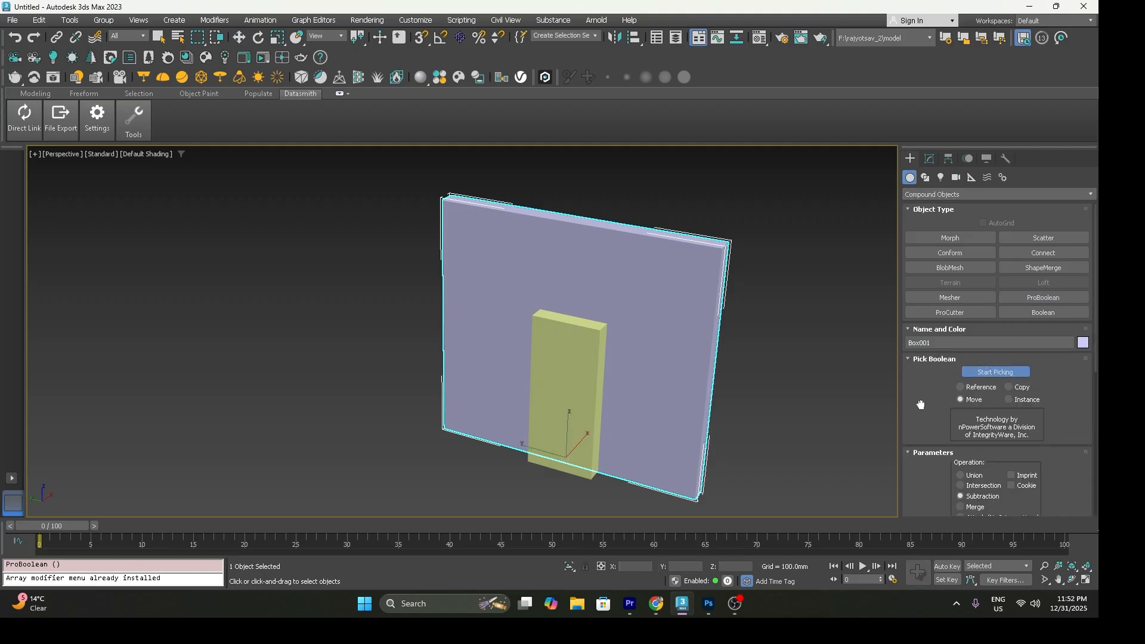
{"action": "left_click_drag", "start_coordinate": [920, 405], "coordinate": [918, 328]}
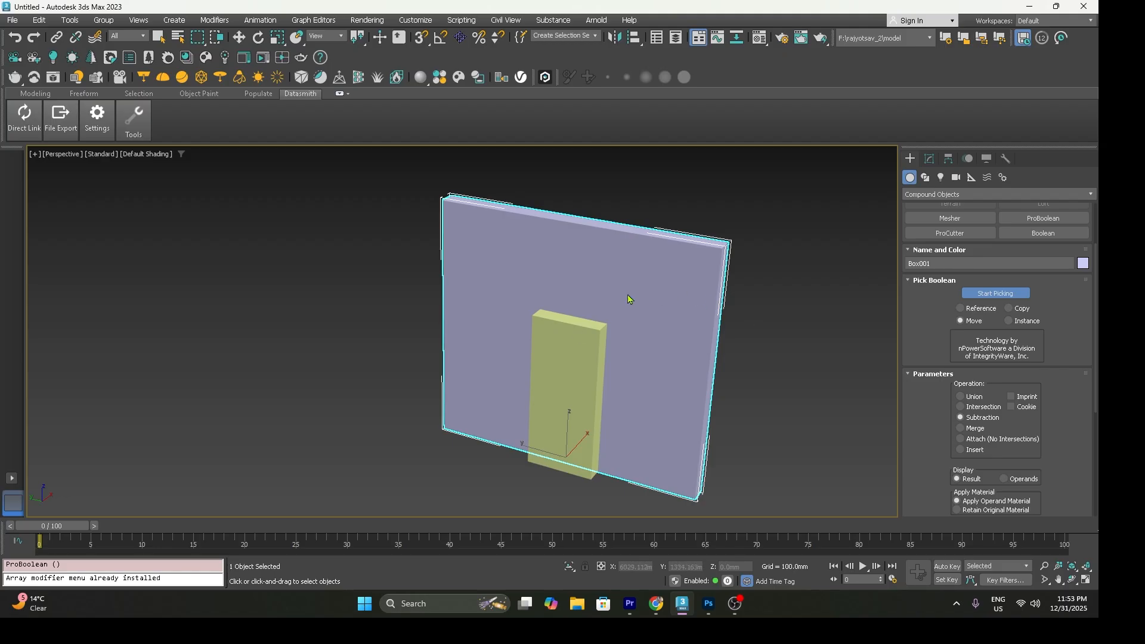
{"action": "left_click", "coordinate": [570, 349]}
{"action": "key", "text": "w"}
{"action": "left_click", "coordinate": [751, 400]}
{"action": "middle_click_drag", "start_coordinate": [647, 411], "coordinate": [619, 382], "text": "alt"}
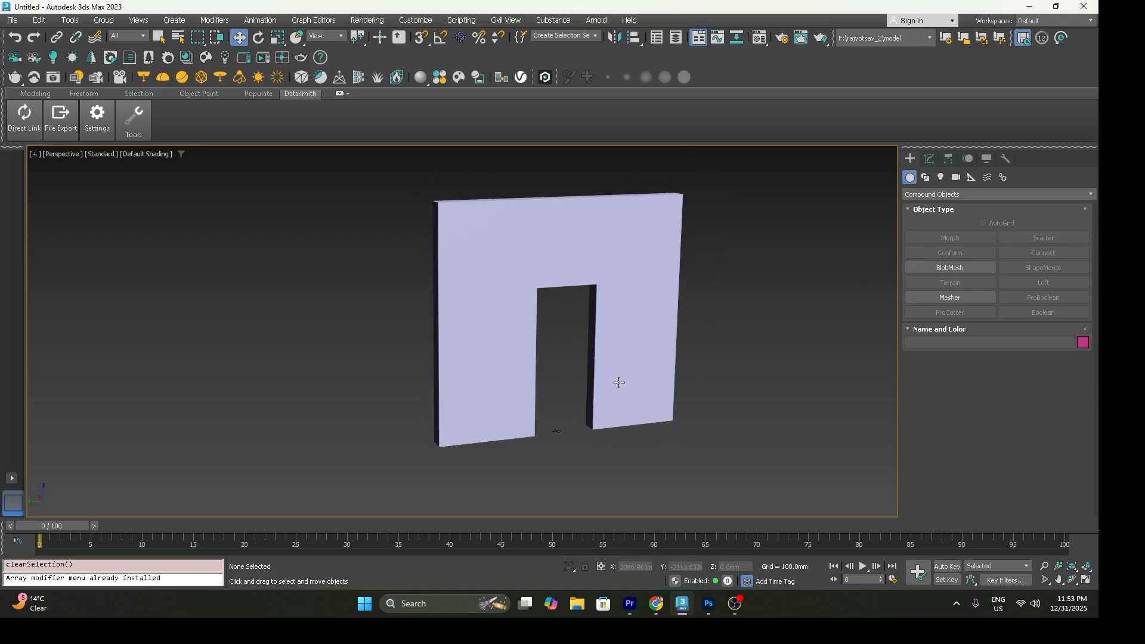
{"action": "left_click", "coordinate": [618, 382]}
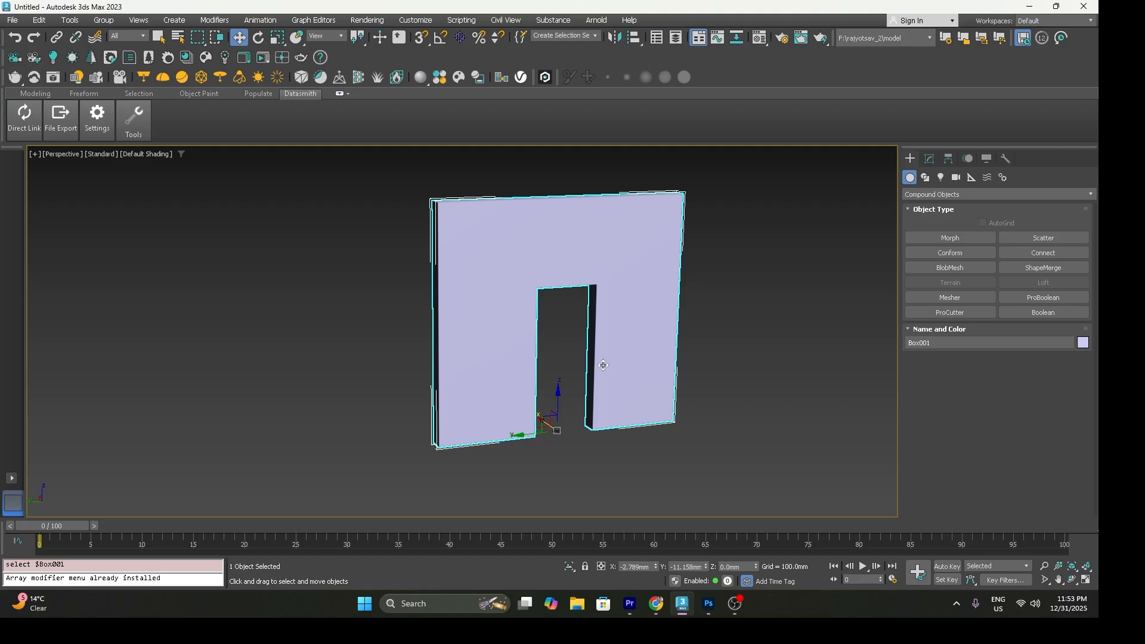
Step: Reset the scene to an empty default one without saving the wall
{"action": "left_click", "coordinate": [12, 21]}
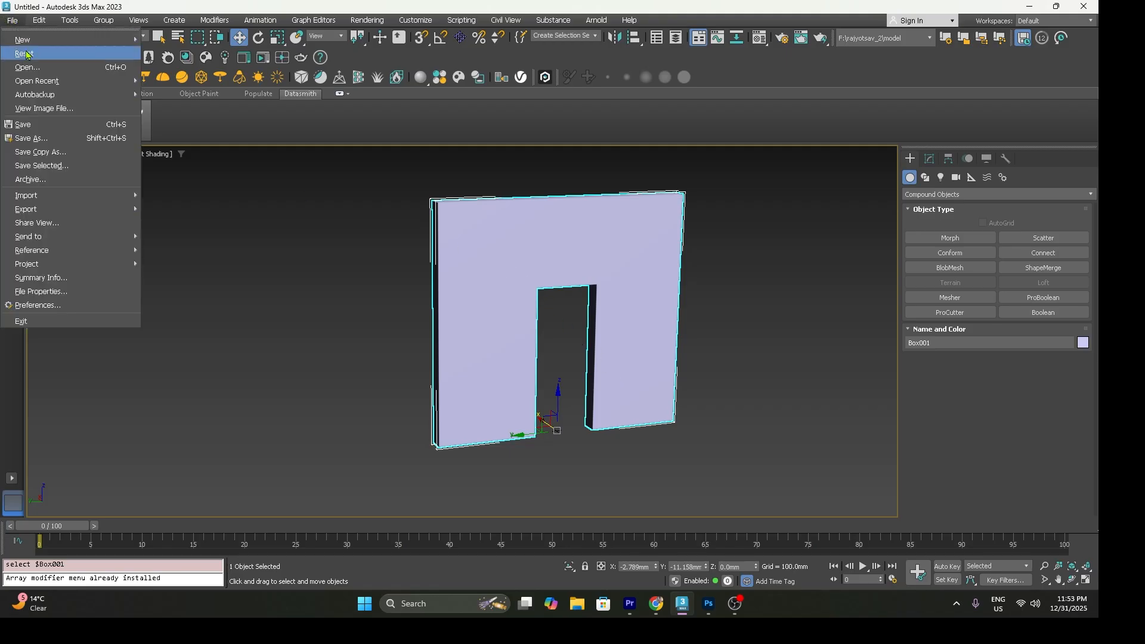
{"action": "left_click", "coordinate": [27, 48]}
{"action": "left_click", "coordinate": [544, 318]}
{"action": "left_click", "coordinate": [514, 320]}
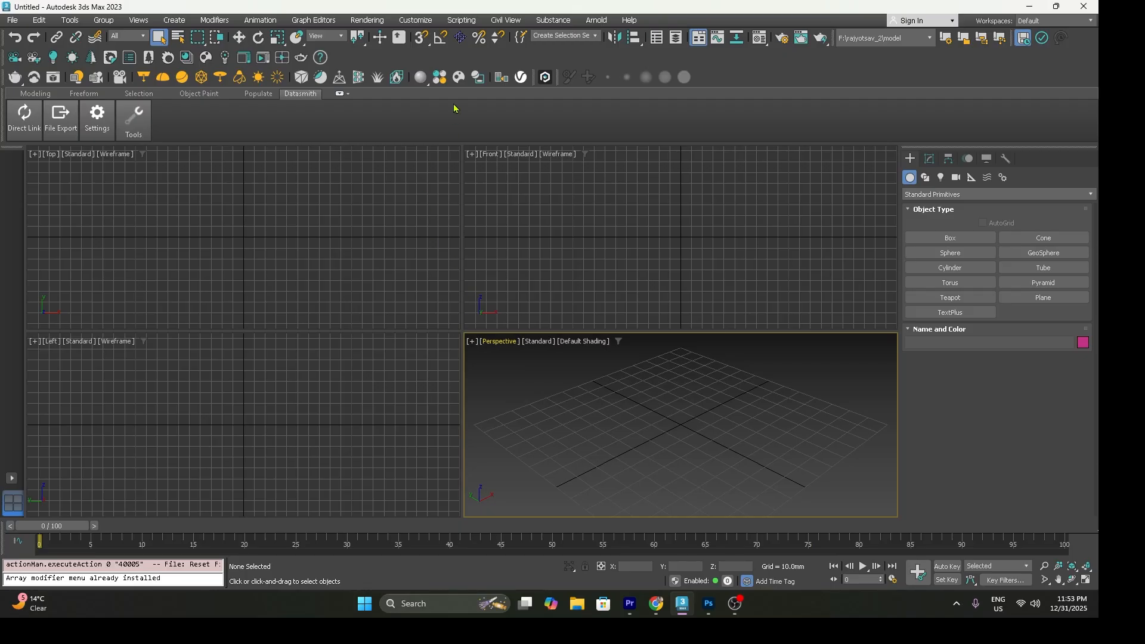
Step: Accept millimetres as display unit and 1 unit = 1.0 millimetre as system scale, and maximize the Perspective viewport
{"action": "left_click", "coordinate": [465, 24]}
{"action": "mouse_move", "coordinate": [422, 22]}
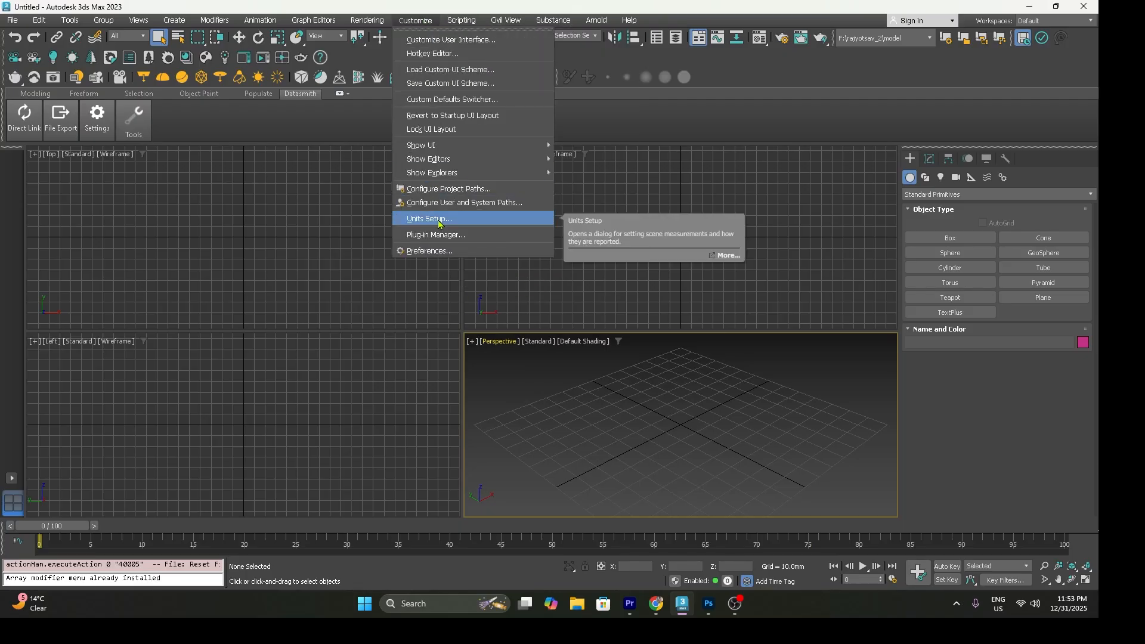
{"action": "left_click", "coordinate": [427, 219]}
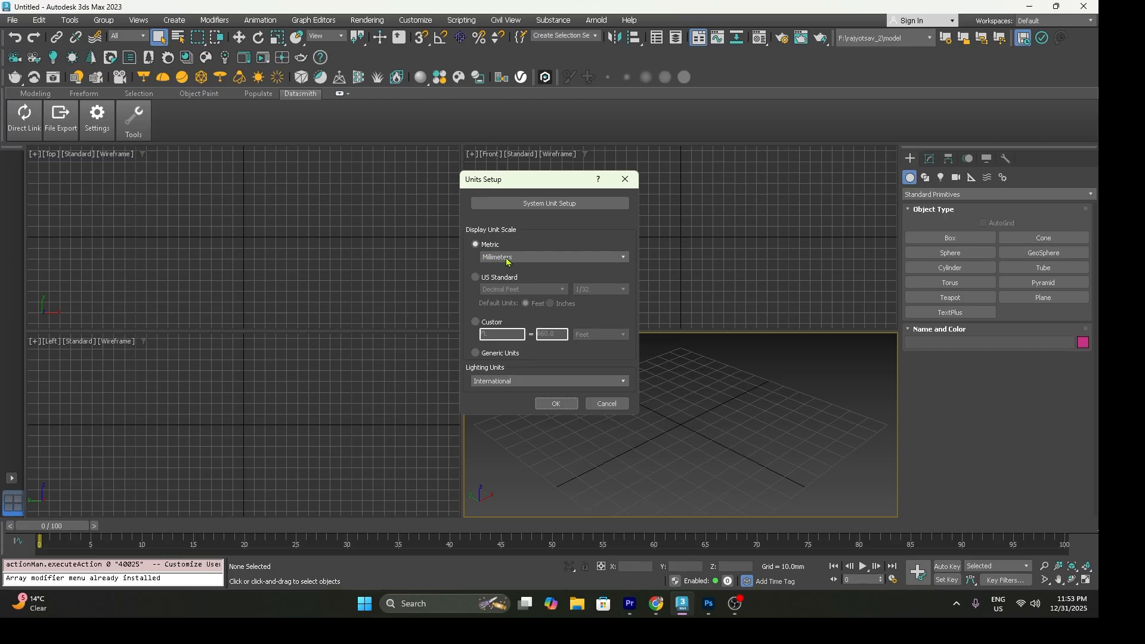
{"action": "left_click", "coordinate": [543, 211]}
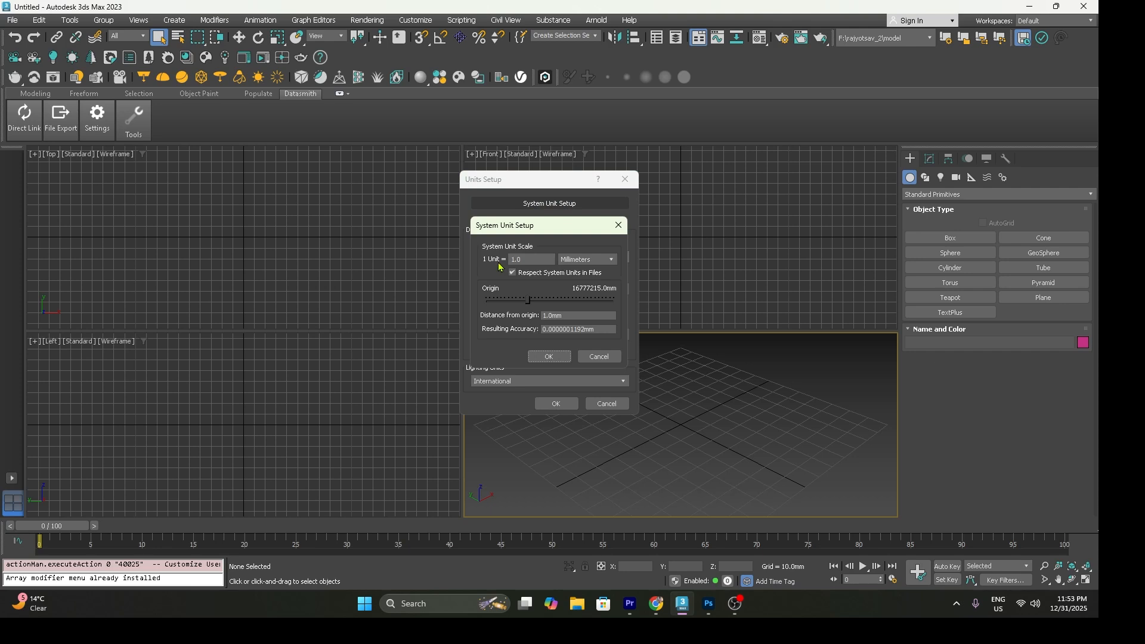
{"action": "left_click", "coordinate": [548, 356]}
{"action": "left_click", "coordinate": [556, 404]}
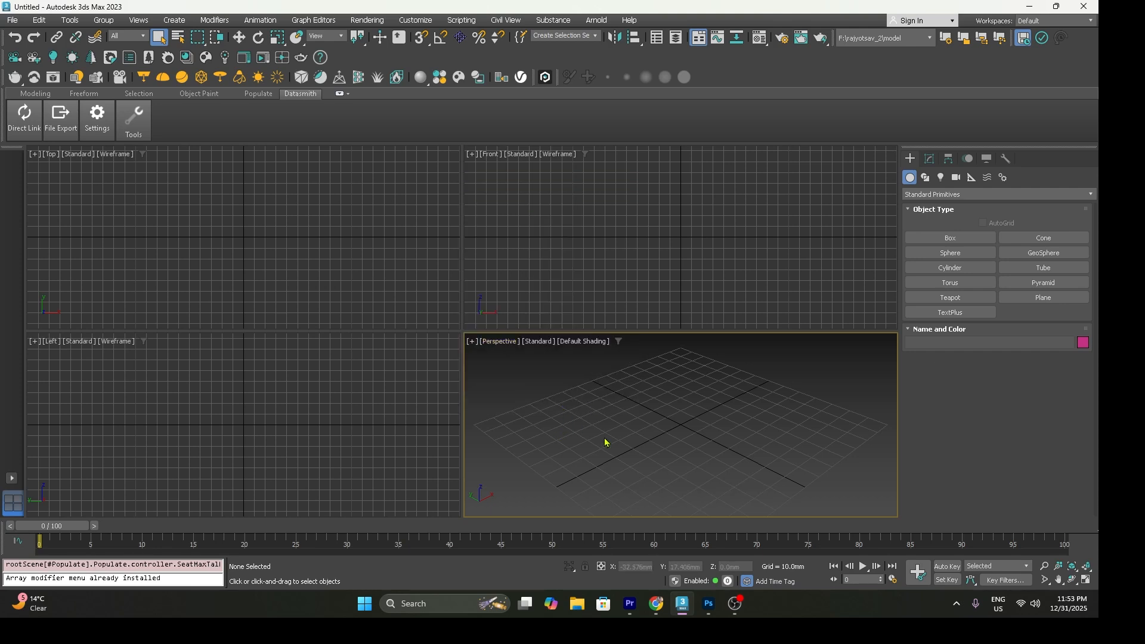
{"action": "key", "text": "alt+w"}
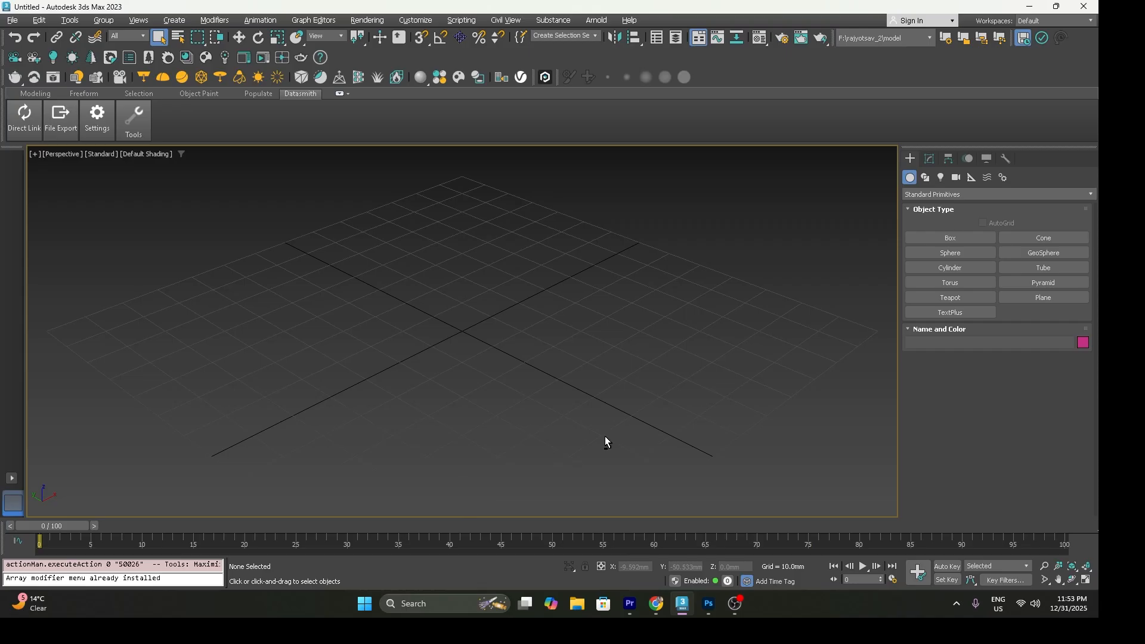